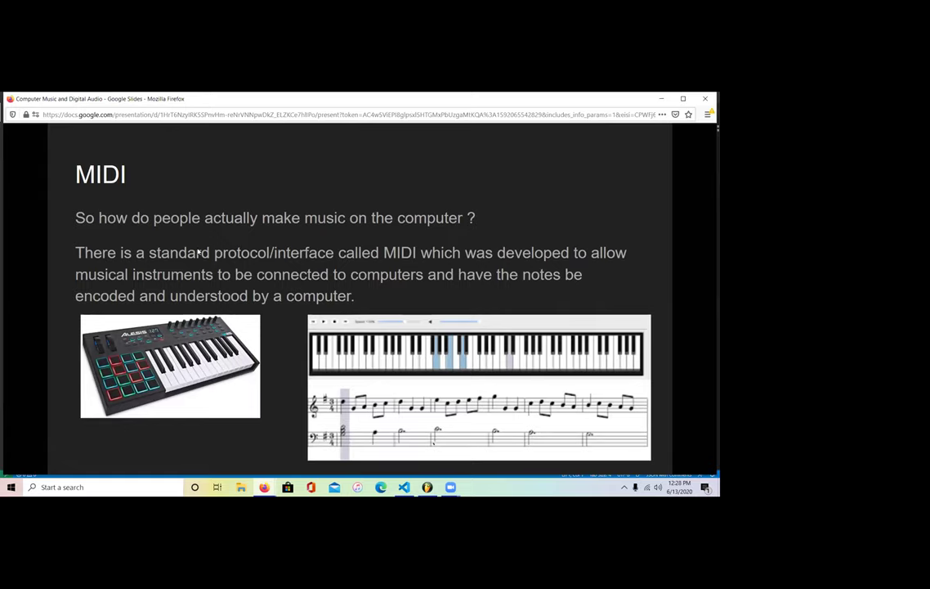
Review the presentation slides on traditional instruments, audio recording and synthesis, and computers, ending back on the MIDI slide
key(Right)
key(Right)
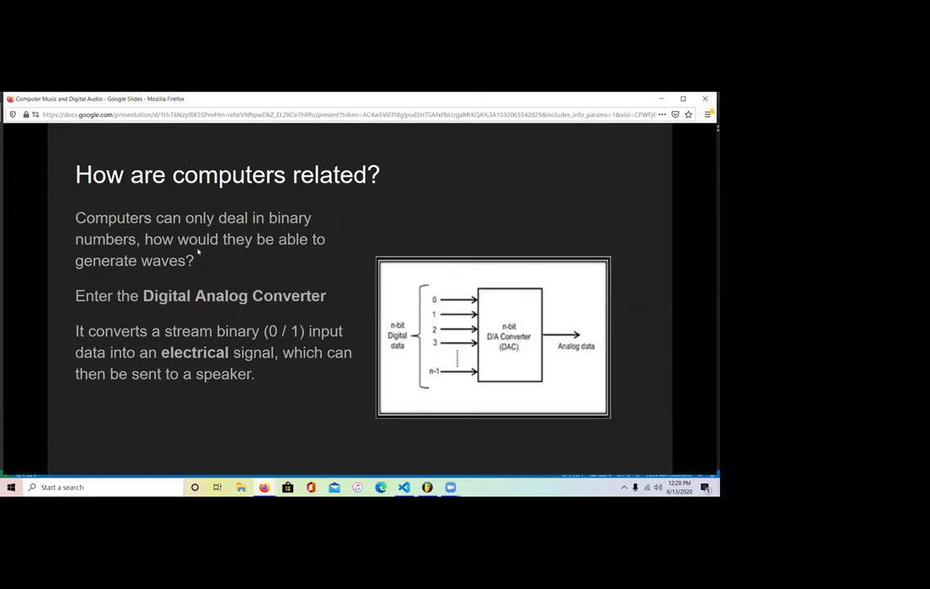
key(Left)
key(Left)
key(Right)
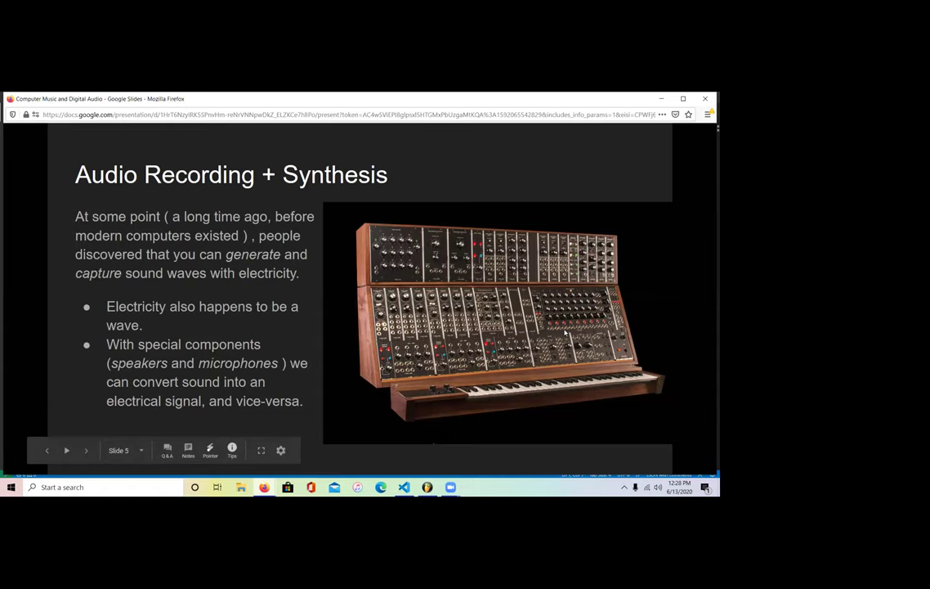
key(Left)
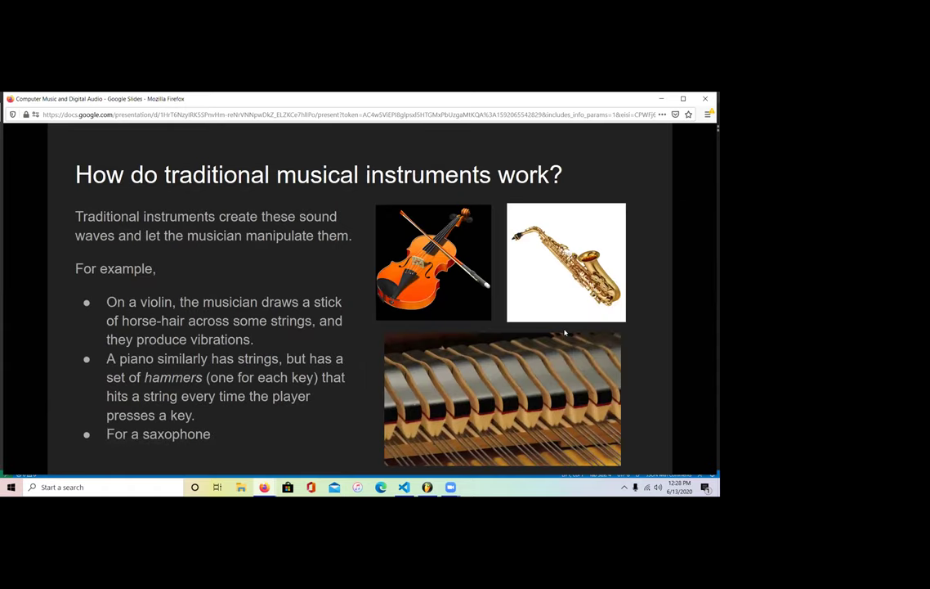
key(Left)
key(Right)
key(Right)
key(Right)
key(Right)
key(Right)
key(Left)
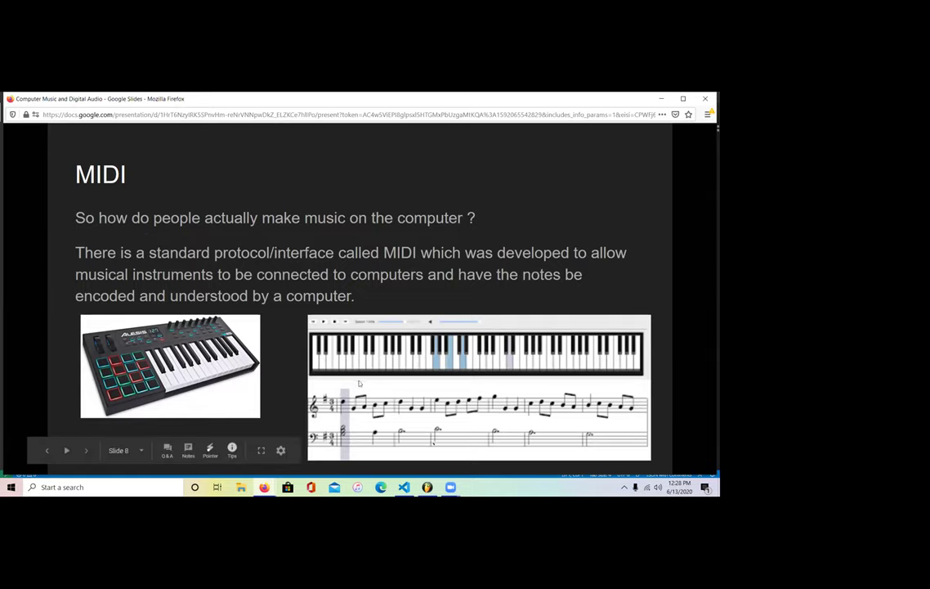
Advance to the Digital Audio Workstations slide, revisiting the slides back to "How are computers related?" along the way
click(493, 418)
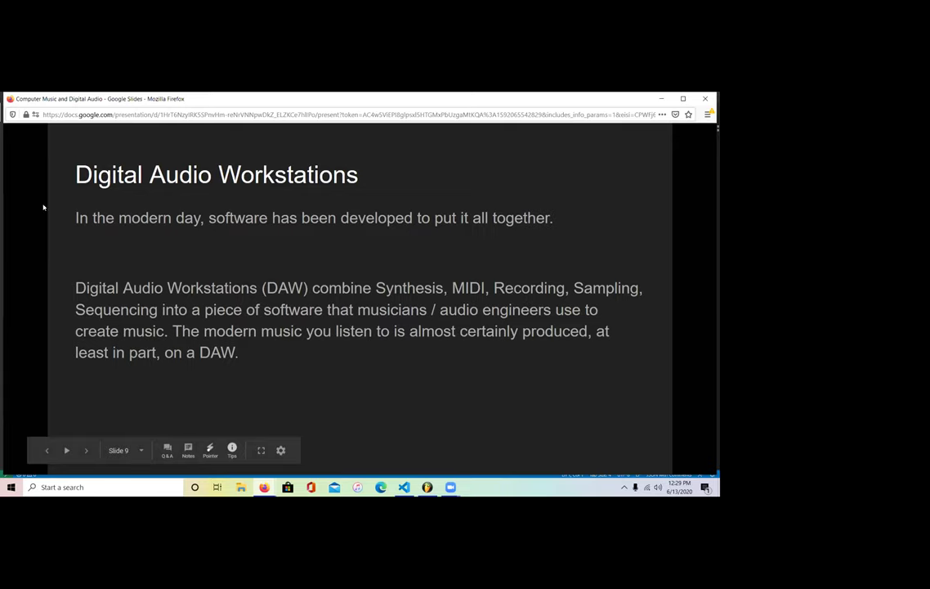
key(Left)
key(Left)
key(Left)
key(Left)
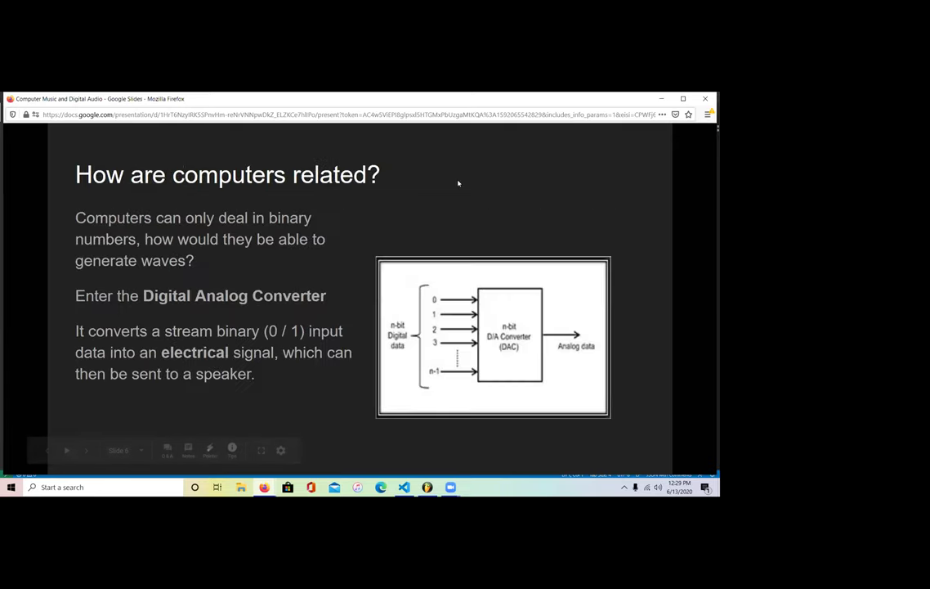
key(Right)
key(Right)
key(Right)
key(Right)
key(Right)
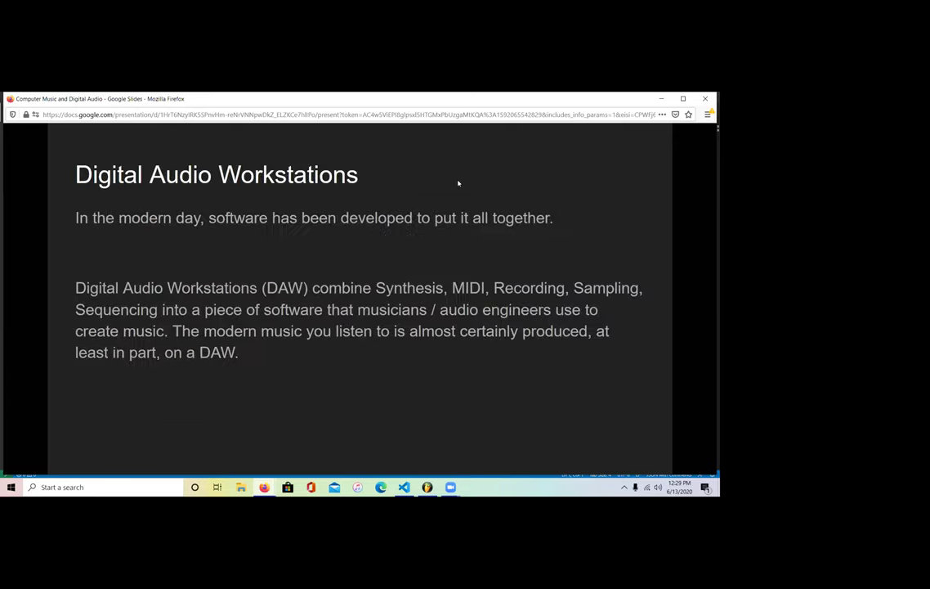
key(Left)
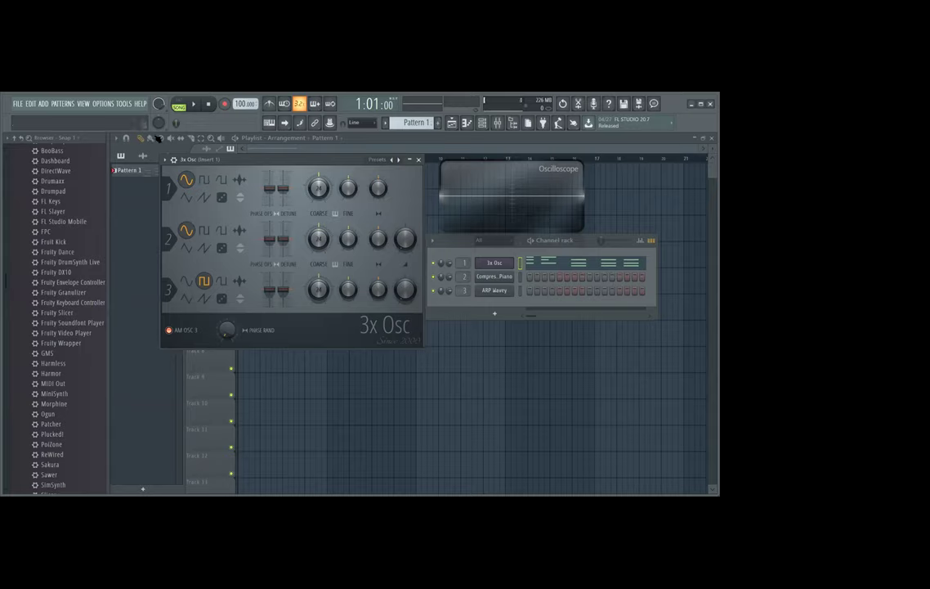
Switch to FL Studio, reposition the 3x Osc window beside the oscilloscope, and play test notes
drag(238, 163, 220, 152)
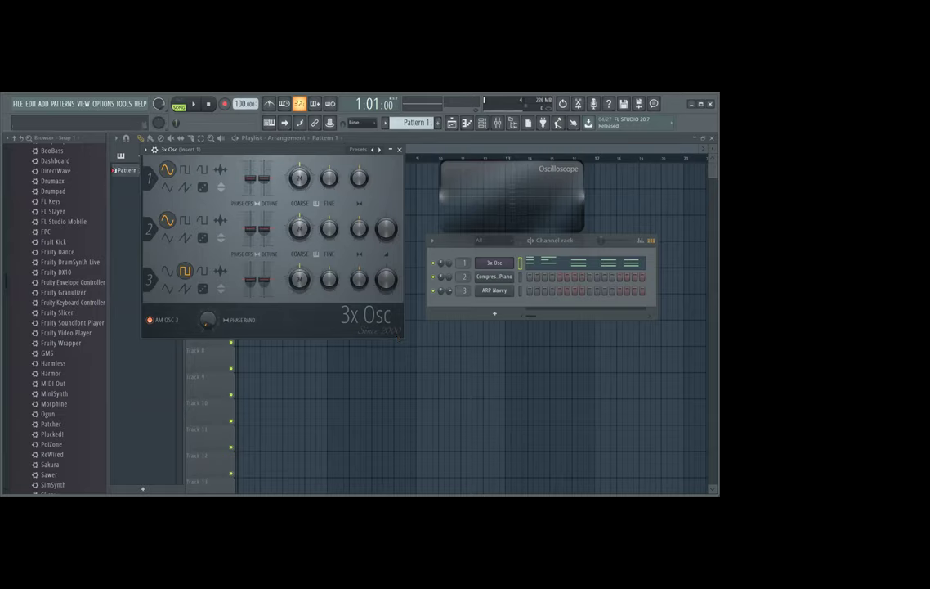
drag(221, 154, 230, 166)
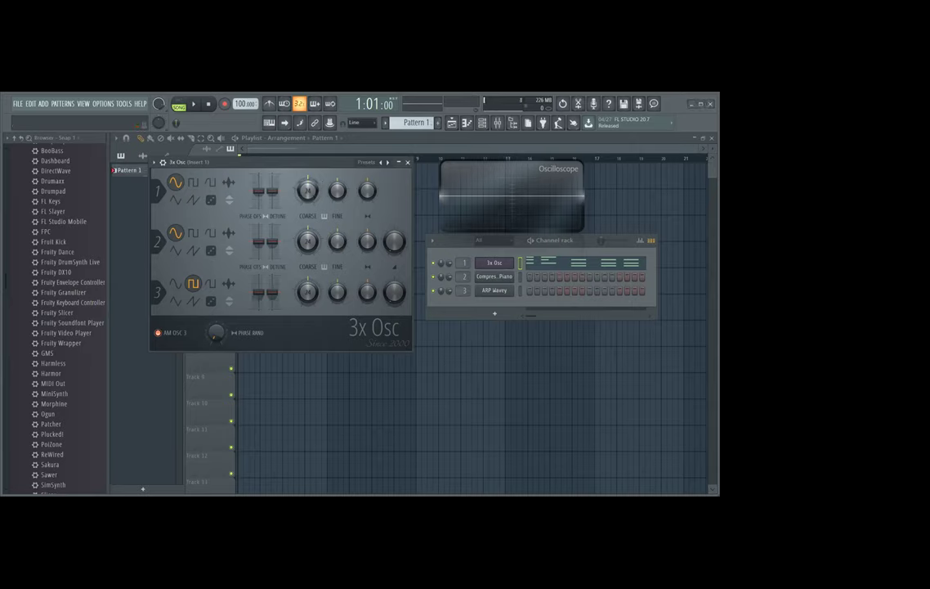
key(e)
key(e)
Move the oscilloscope right beside the 3x Osc window and resize it to sit above the channel rack
drag(489, 175, 441, 197)
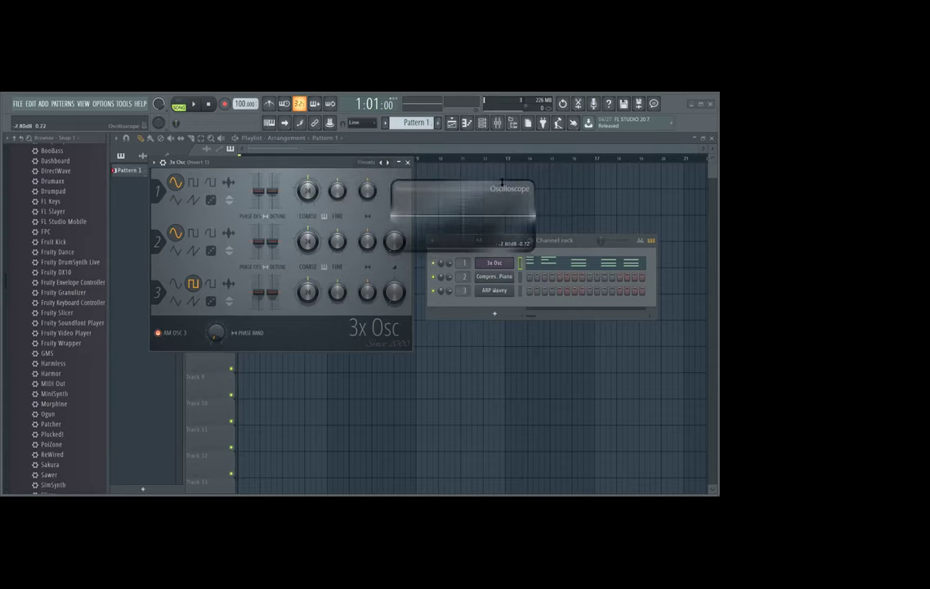
drag(502, 181, 526, 166)
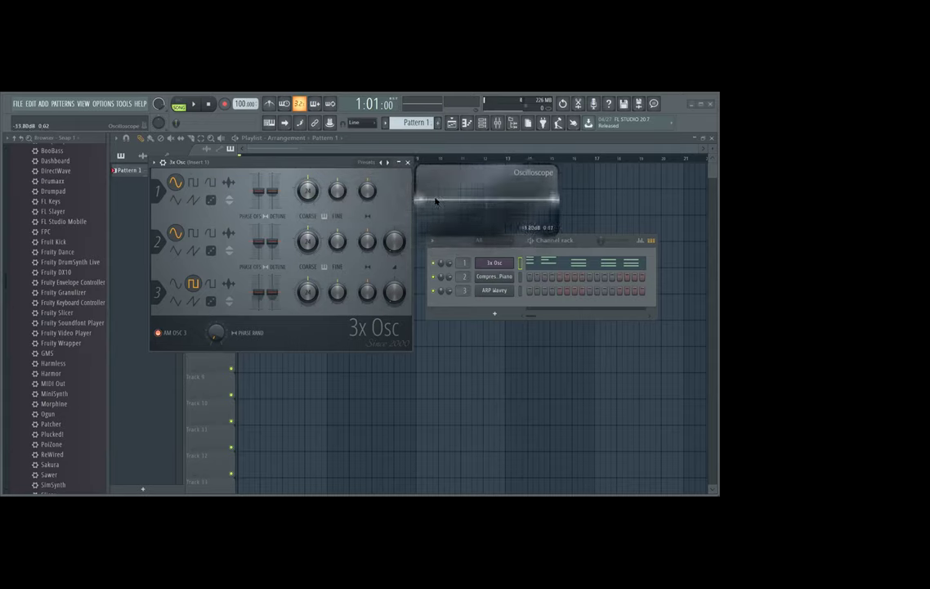
drag(559, 233, 717, 353)
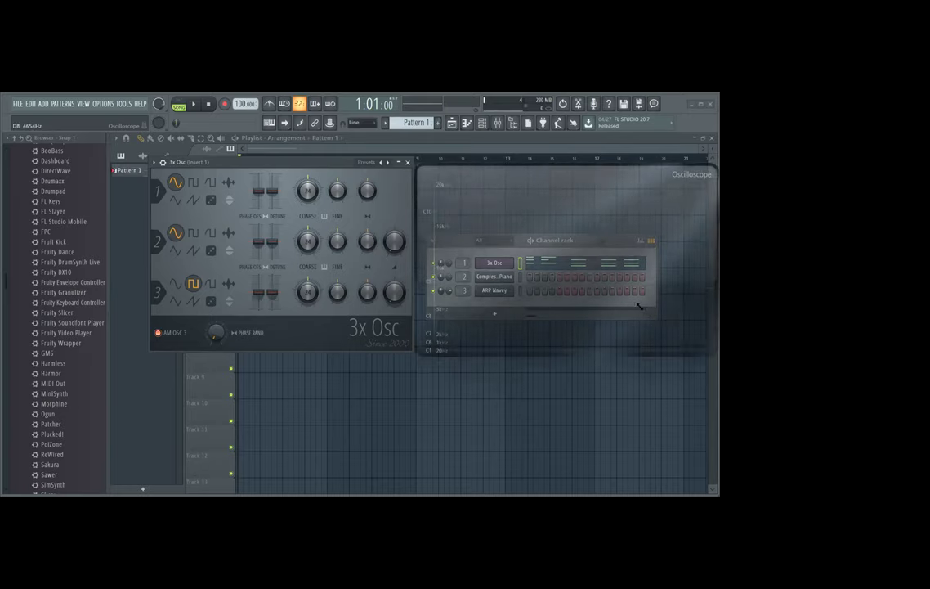
drag(717, 353, 581, 216)
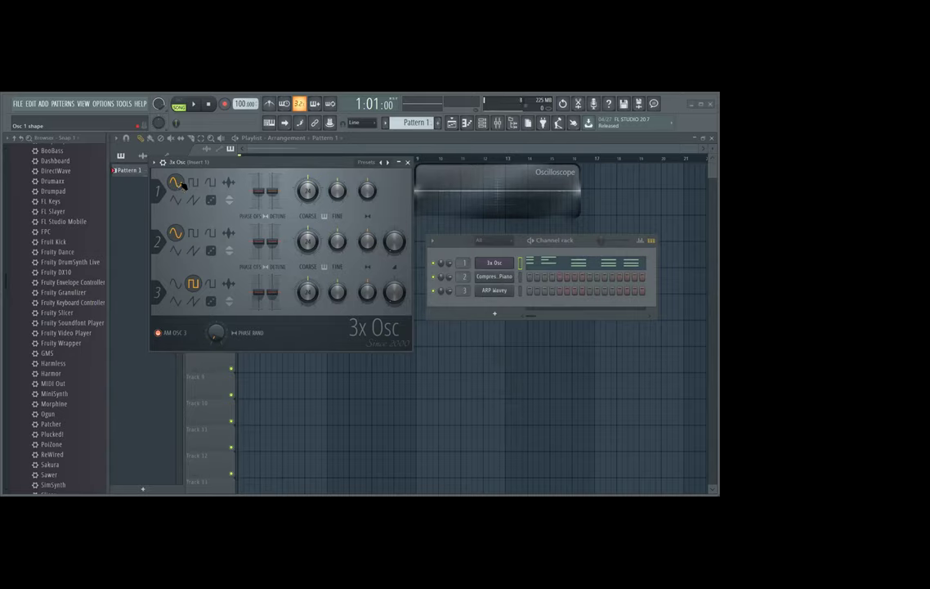
Play notes with oscillator 1's sine wave, and switch the oscillator to a square wave and play it
key(c)
key(z)
key(s)
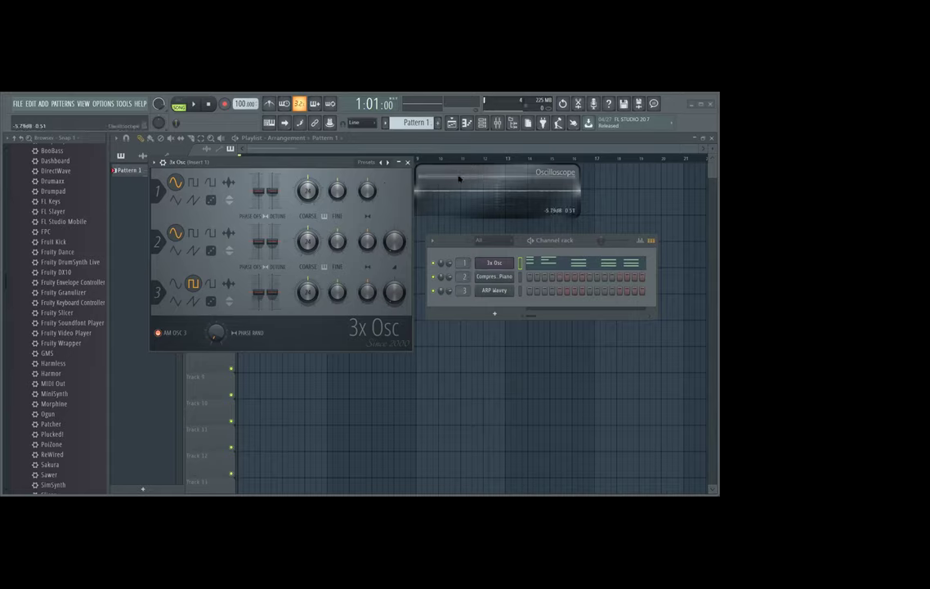
click(194, 183)
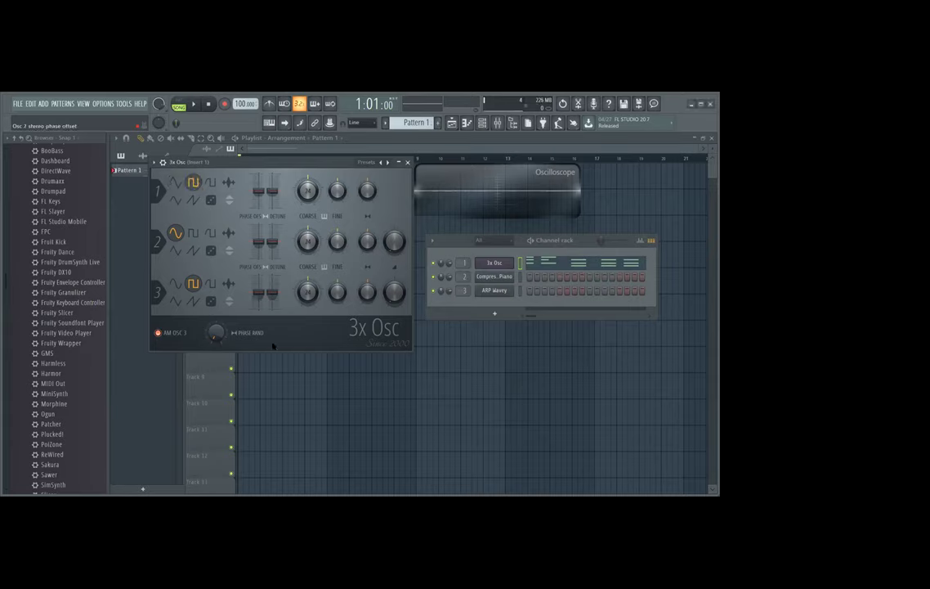
key(q)
Audition oscillator 1's rounded square and triangle waves, playing notes to show each shape on the oscilloscope
click(210, 181)
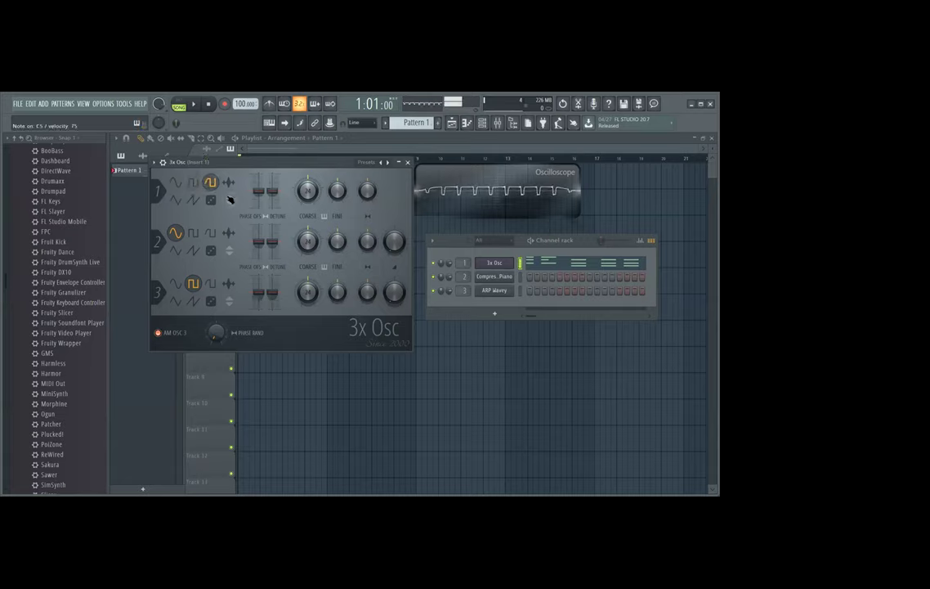
scroll(231, 189, up, 1)
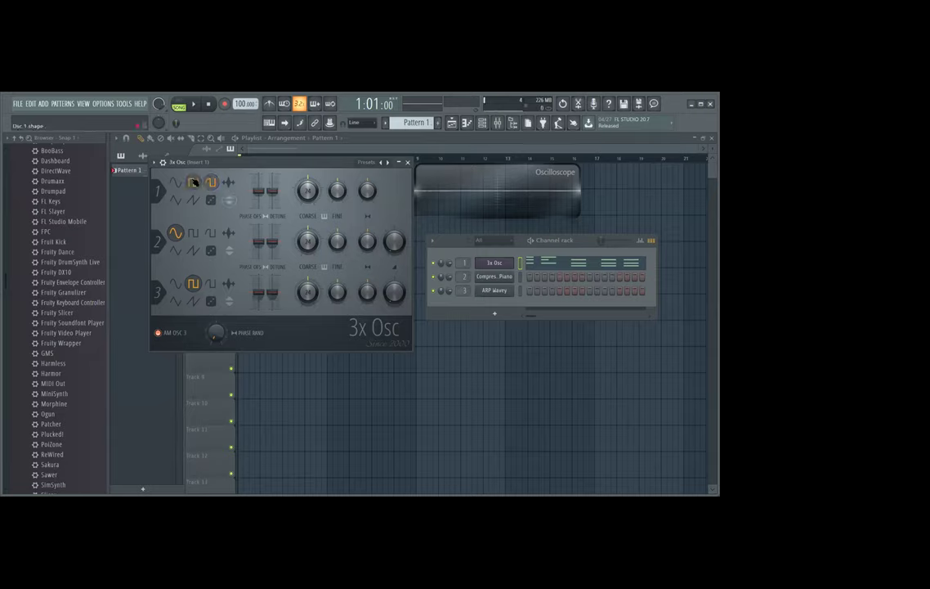
scroll(220, 188, down, 1)
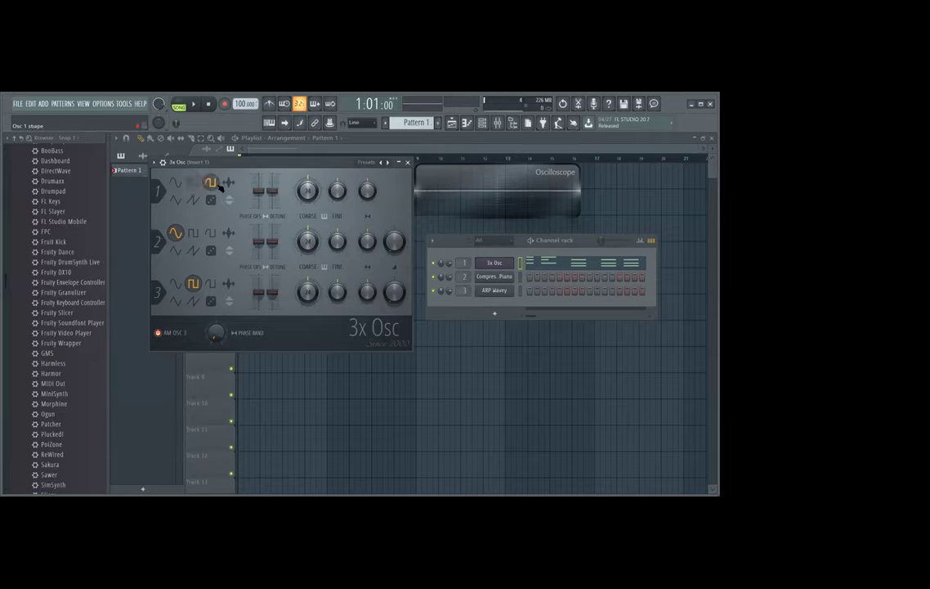
click(173, 204)
scroll(172, 205, down, 1)
click(172, 204)
key(x)
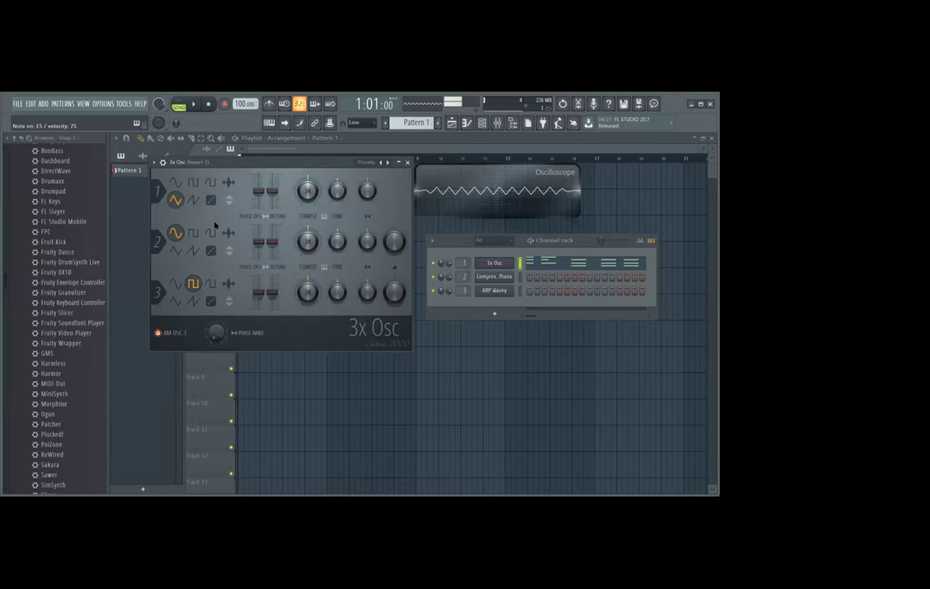
Play a note with oscillator 1's sawtooth wave and switch the oscillator to the noise shape
click(194, 202)
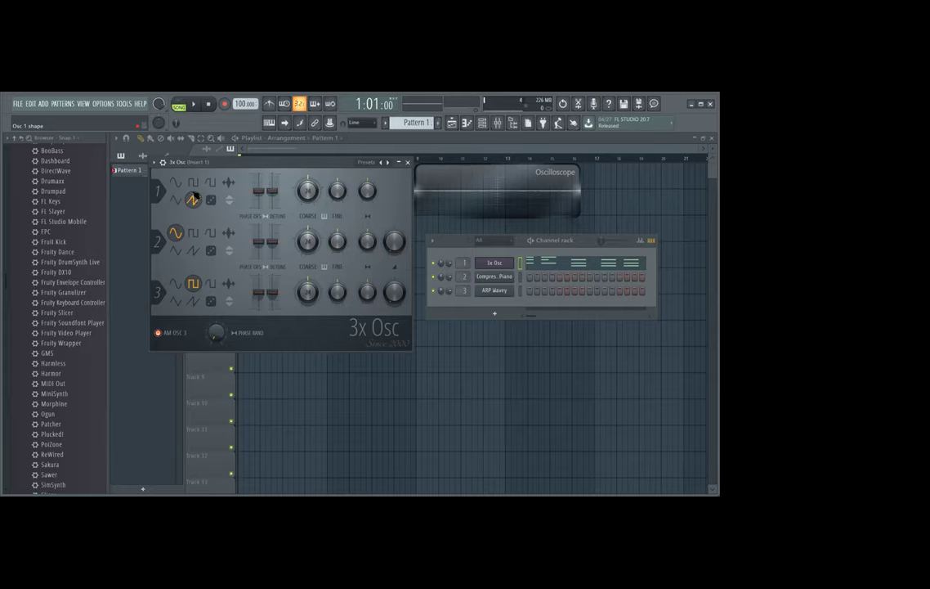
key(z)
click(210, 200)
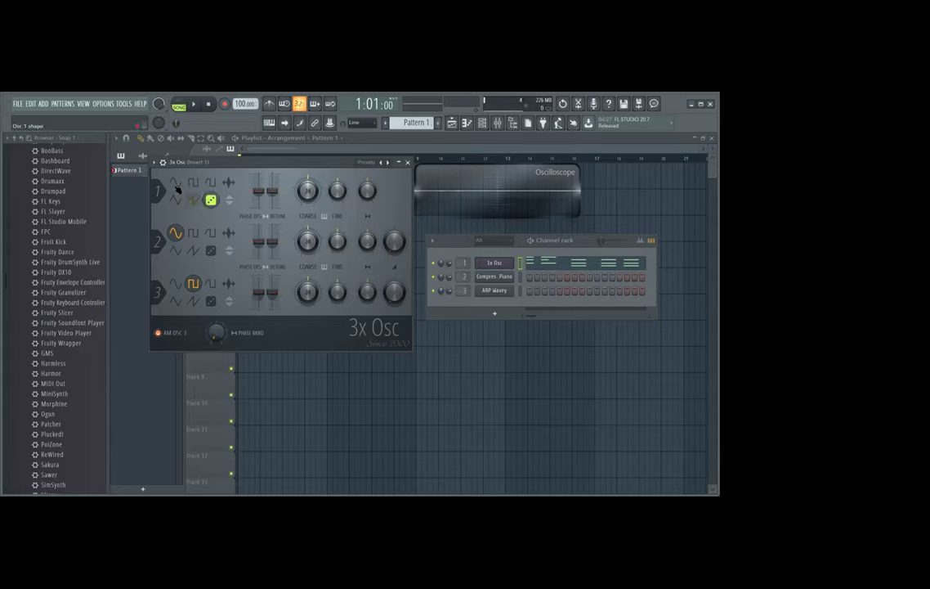
Cycle oscillator 1 through the sine, square and rounded square shapes, returning to sine
click(176, 181)
click(193, 182)
click(210, 181)
click(176, 182)
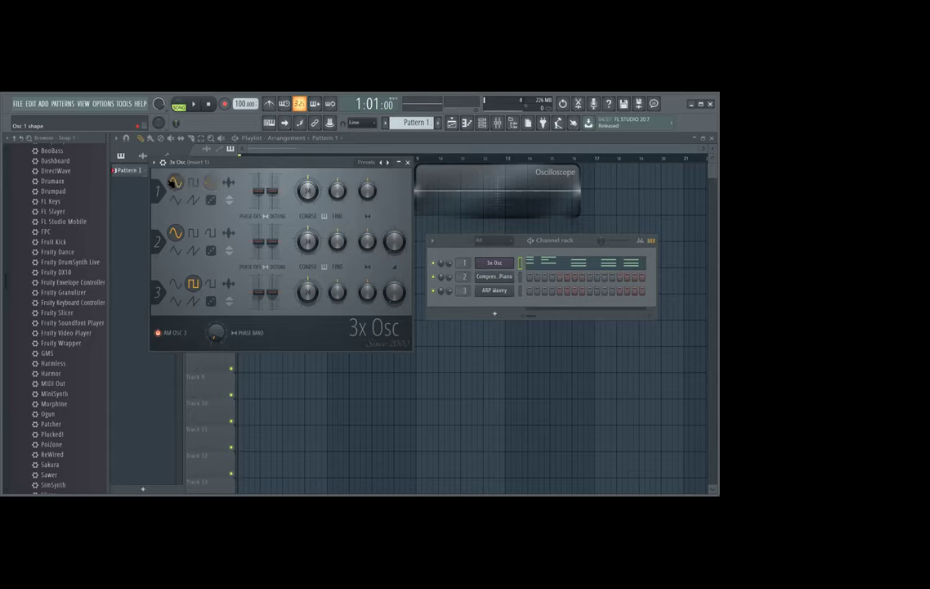
Compare oscillator 1's square, sawtooth and noise shapes, and browse for a custom sound file without choosing one
click(193, 181)
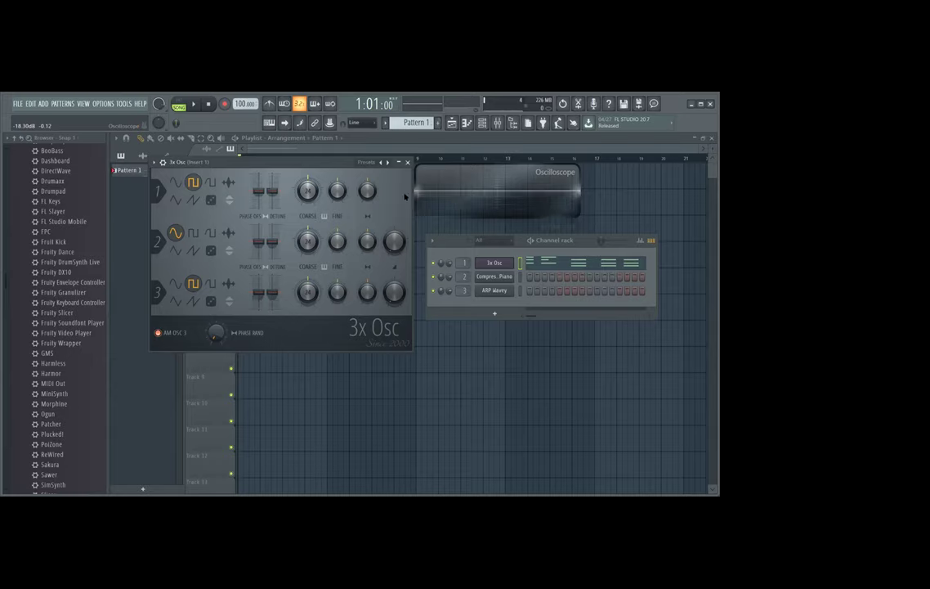
click(194, 199)
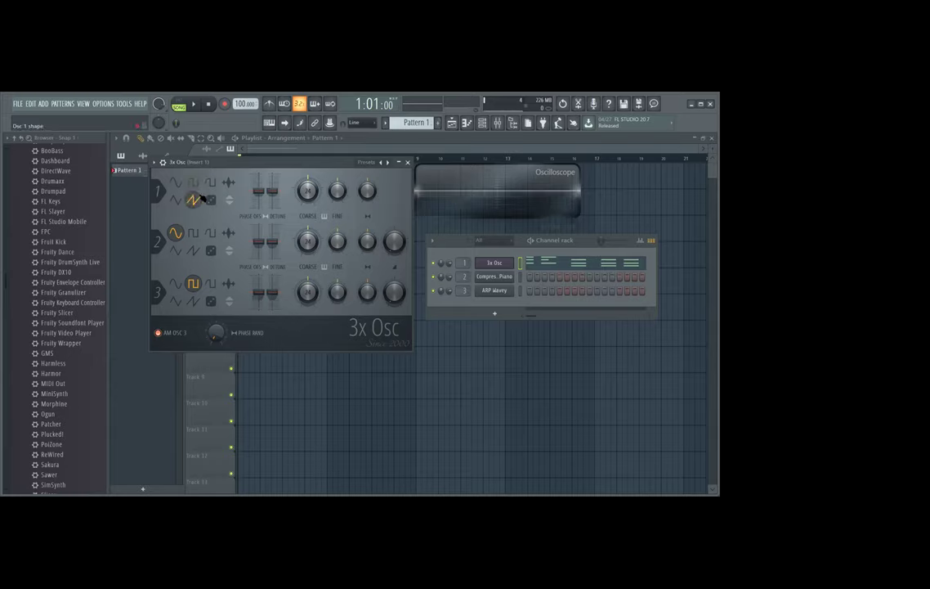
click(211, 201)
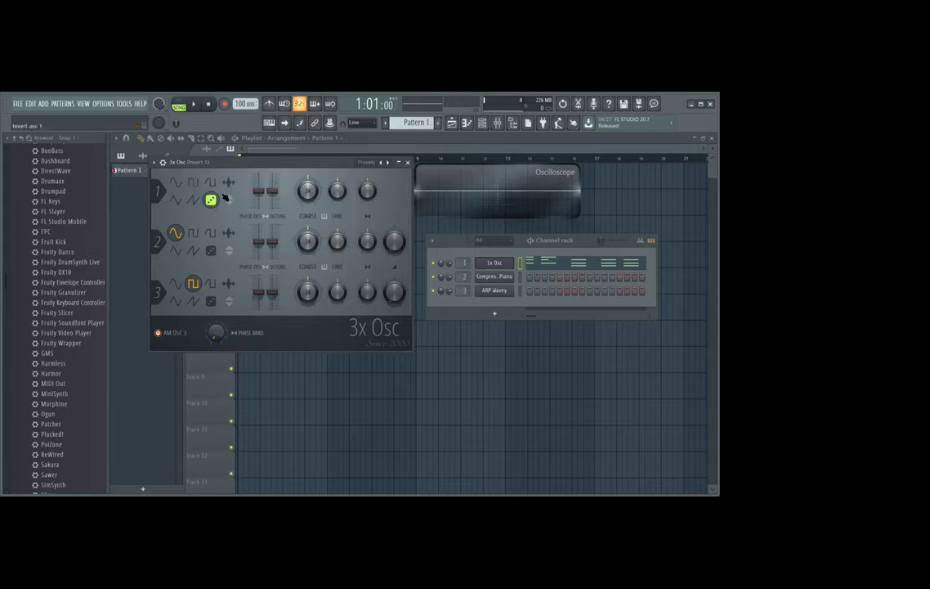
key(r)
click(228, 183)
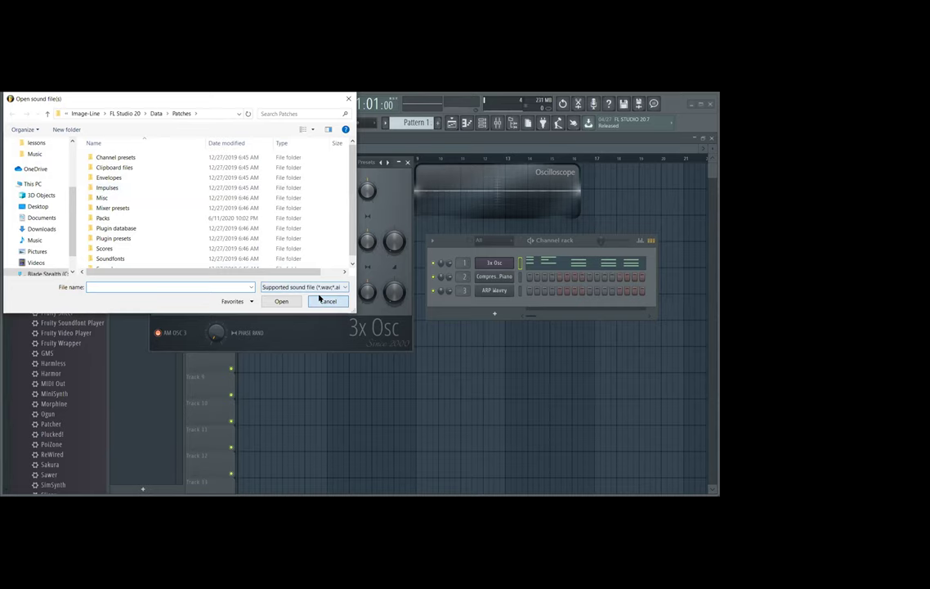
click(321, 301)
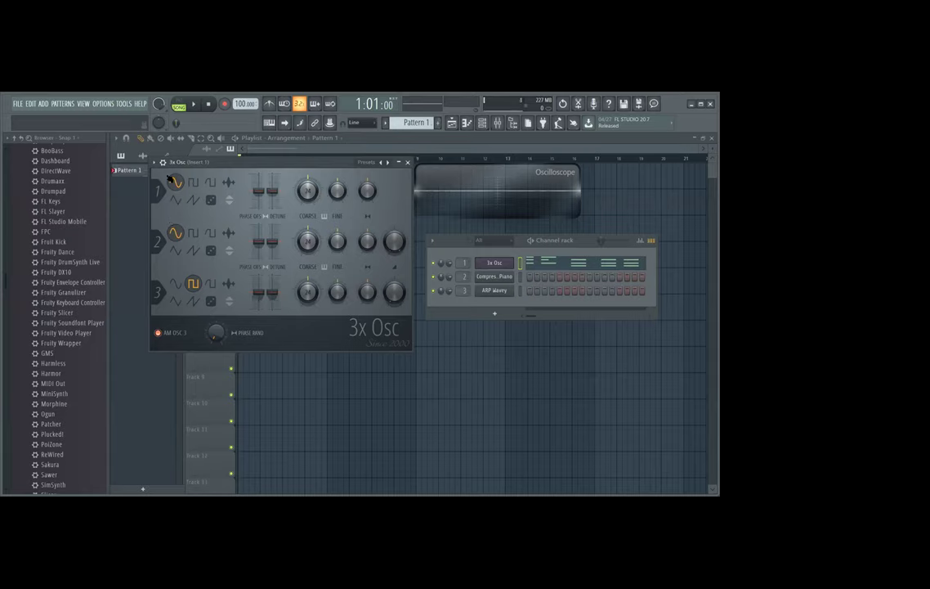
Set oscillator 2 to a square wave and oscillator 3 to a sawtooth, and play notes with the combined sound
click(194, 234)
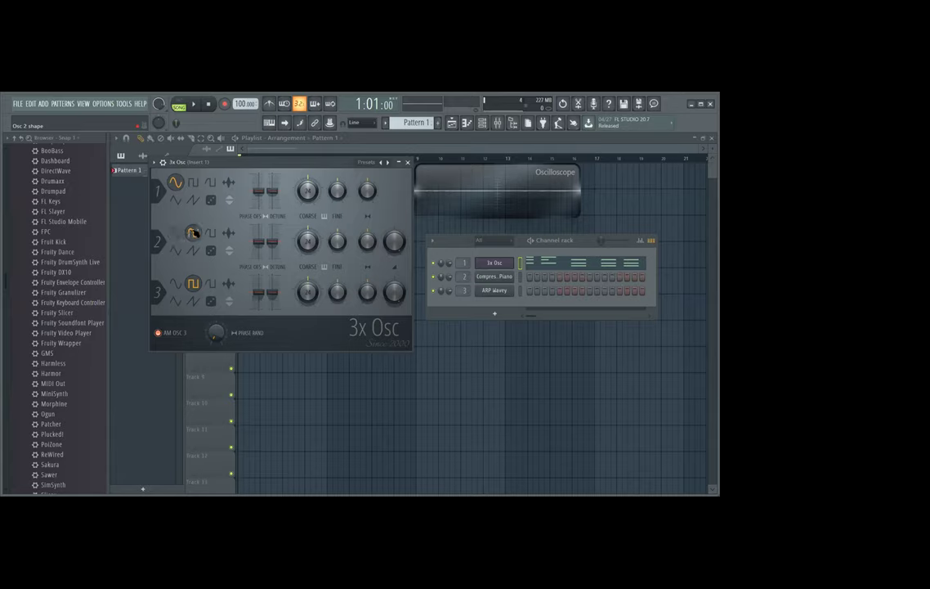
click(194, 301)
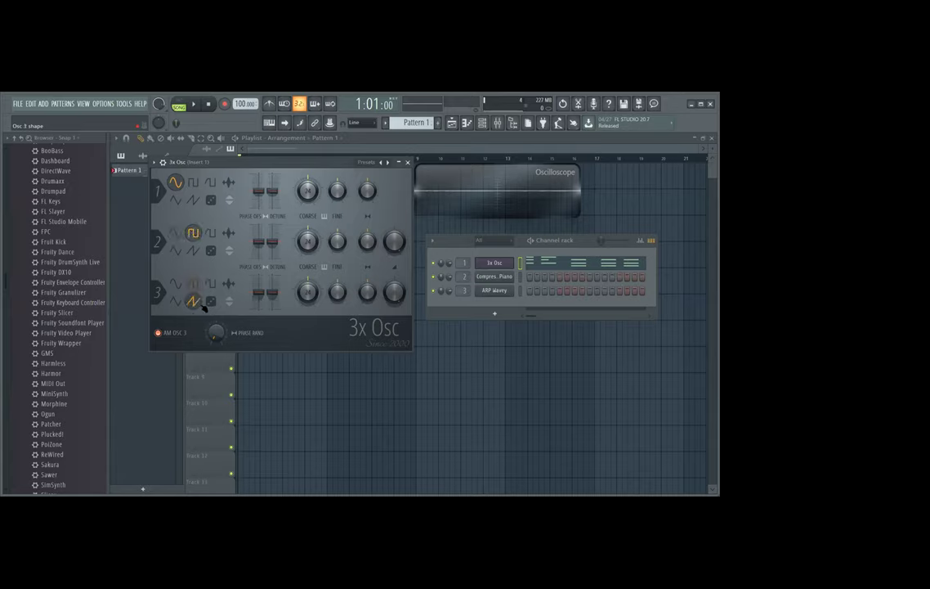
key(c)
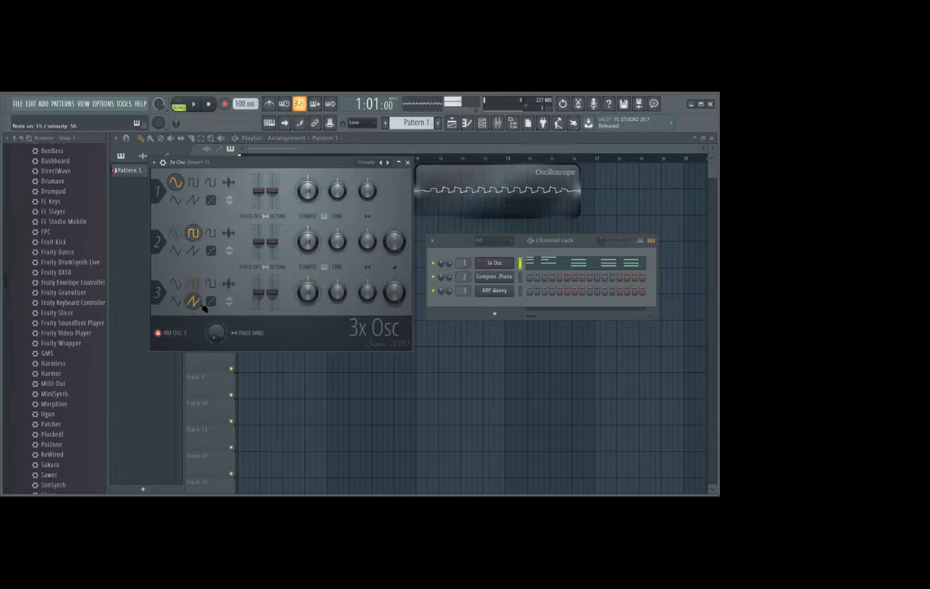
key(x)
key(z)
key(b)
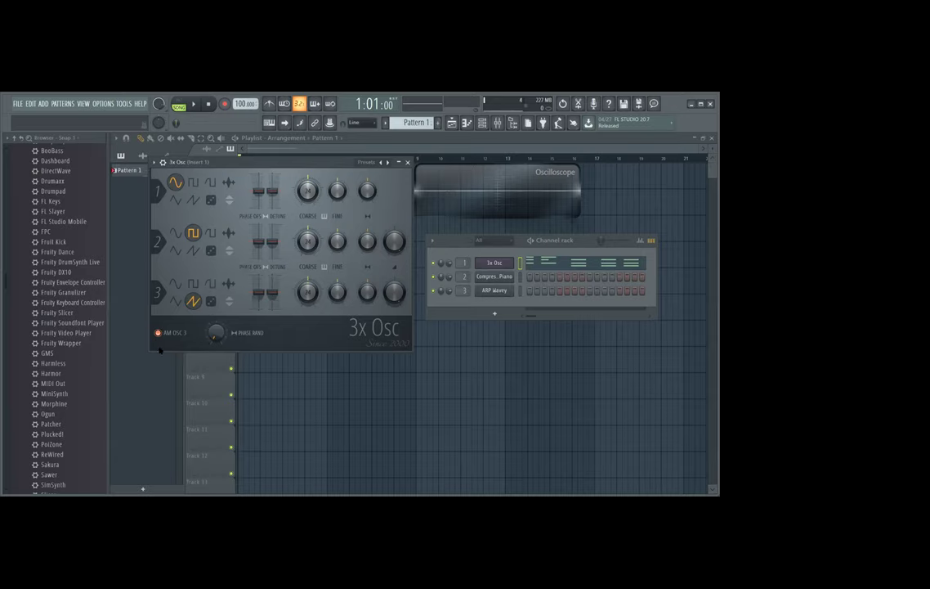
Show the Compressed Piano channel's FL Keys instrument, and swap it for the channel's piano roll with the other windows closed
click(494, 278)
drag(391, 322, 270, 186)
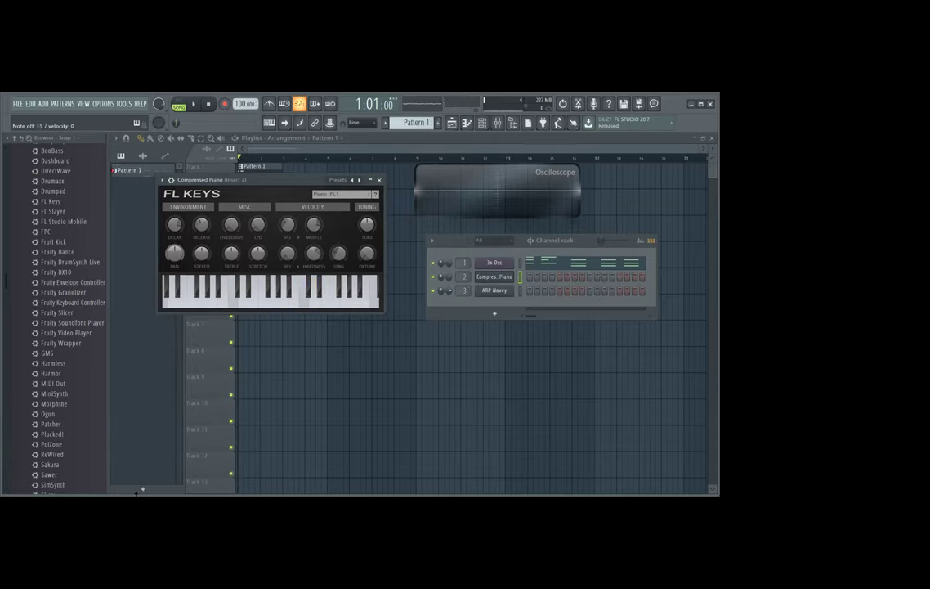
key(F12)
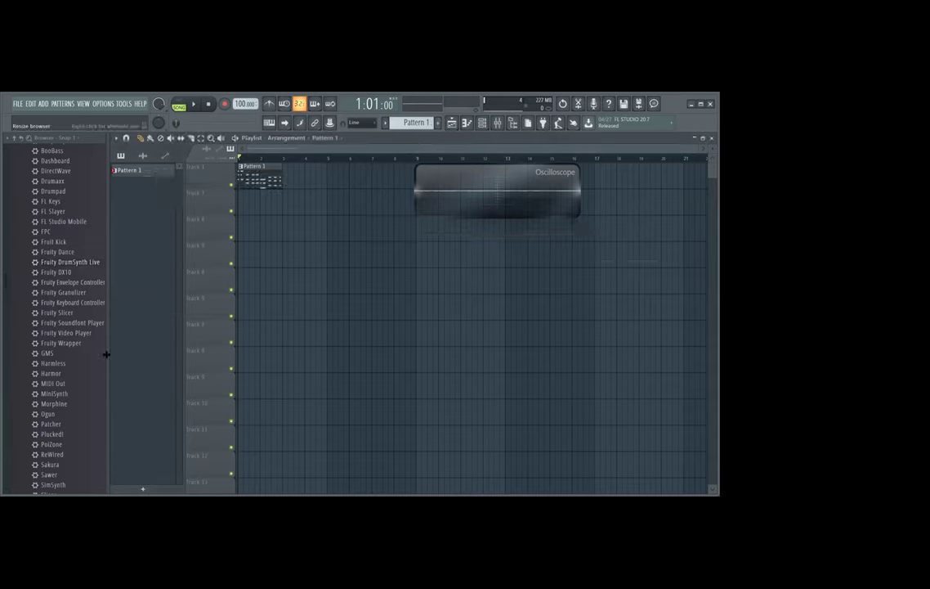
click(481, 122)
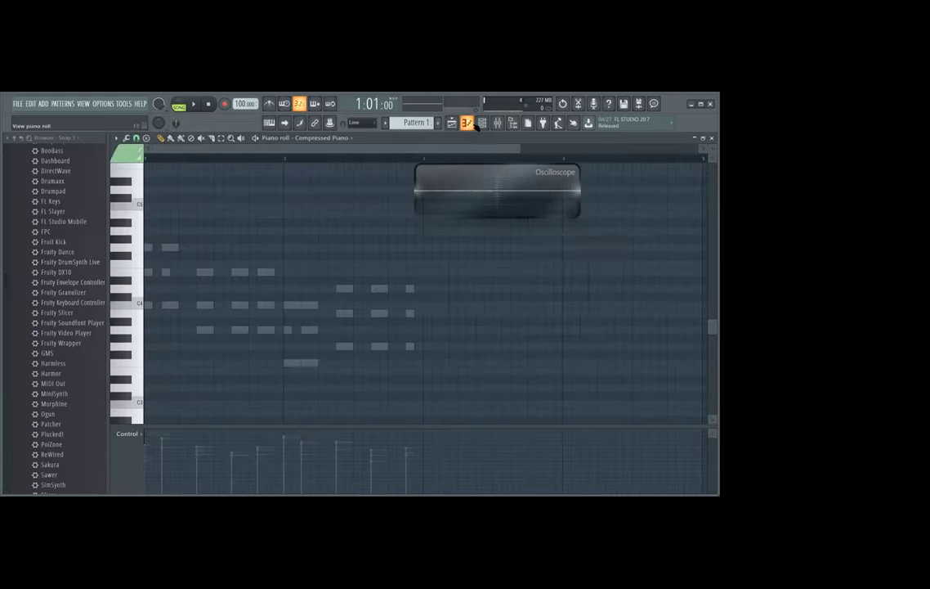
Open the Compressed Piano channel's FL Keys instrument and switch its sound to Grand Piano (3 MB)
click(497, 122)
click(495, 277)
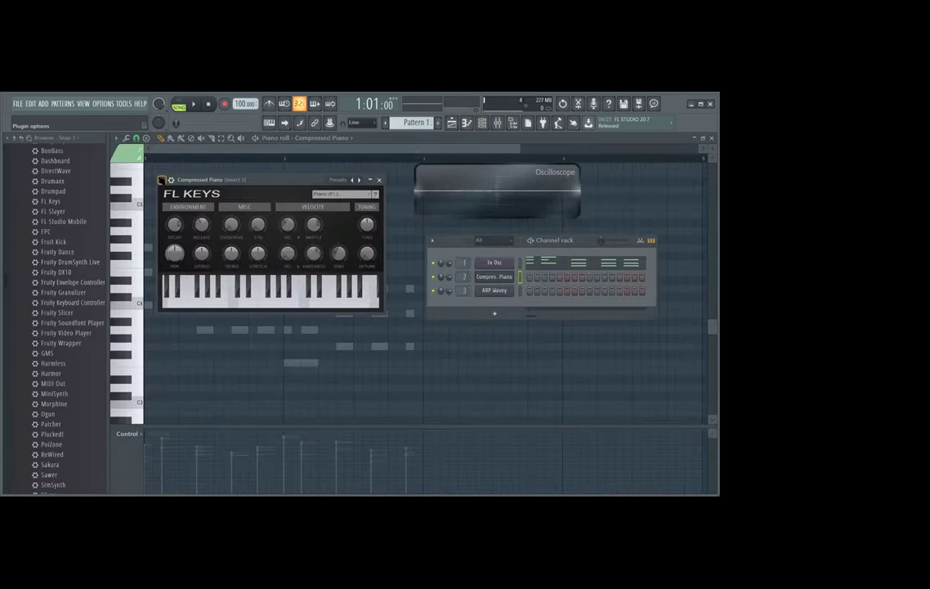
click(327, 193)
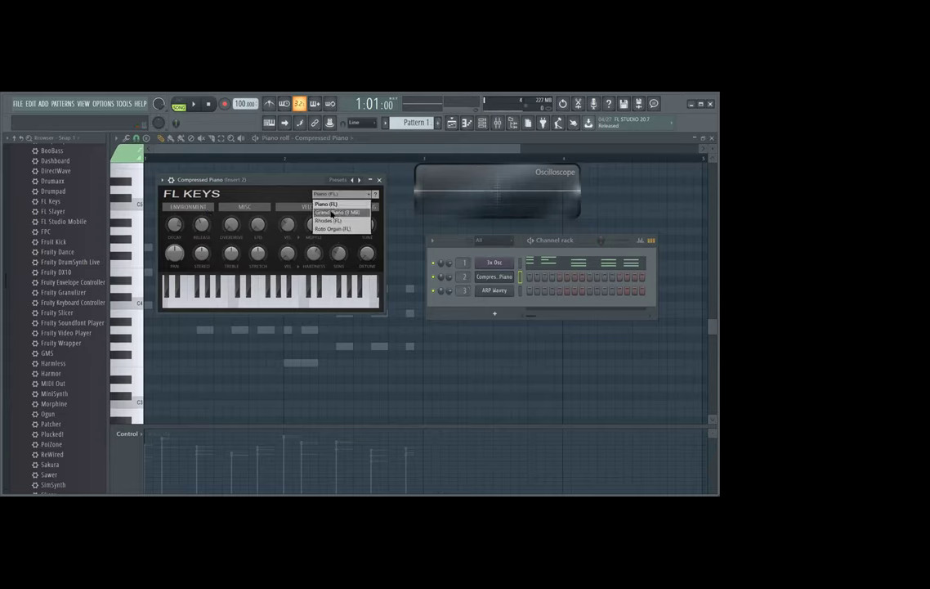
click(332, 213)
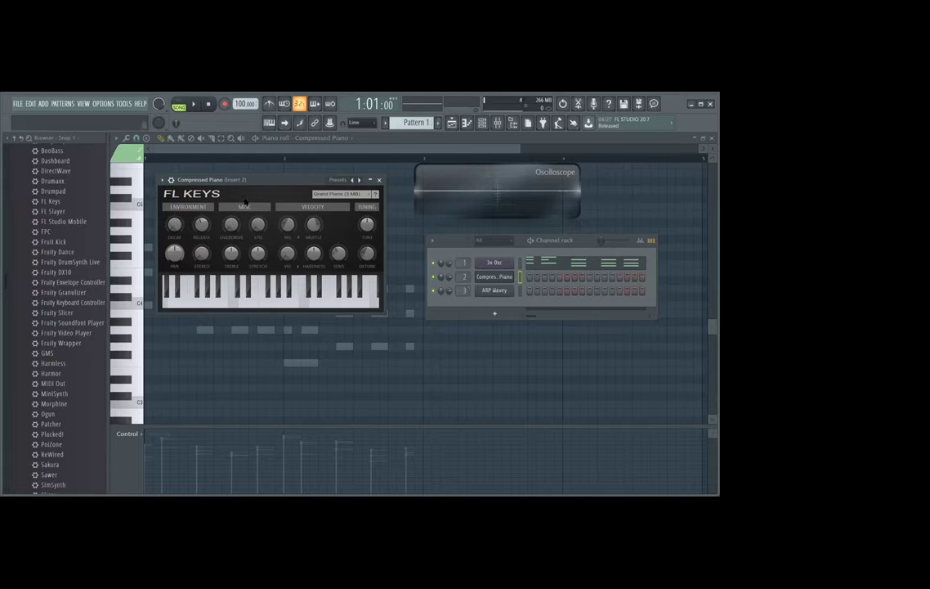
Show the 3x Osc synthesizer, and switch to the playlist with the oscilloscope moved down beside tracks 5 and 6
click(496, 263)
drag(220, 163, 262, 287)
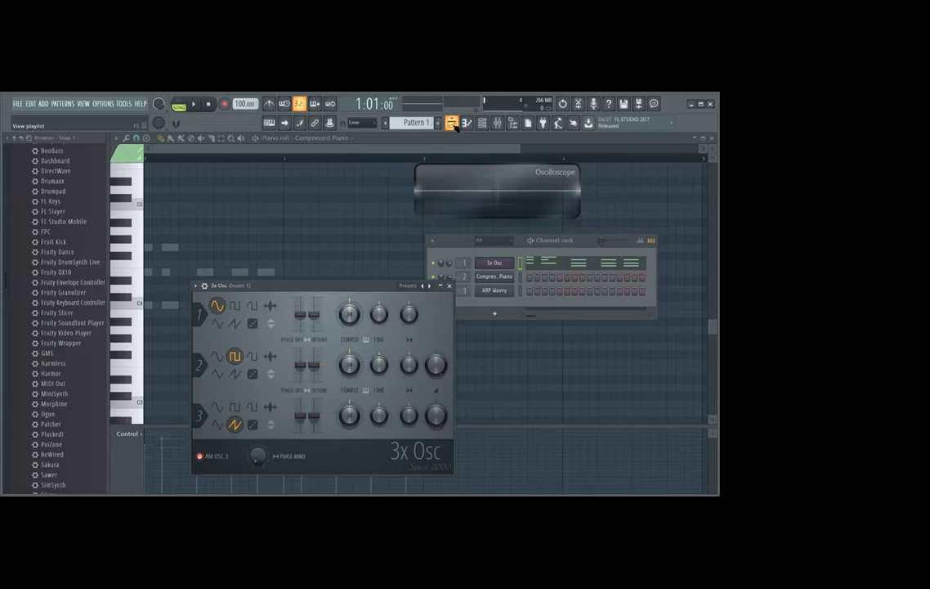
click(239, 153)
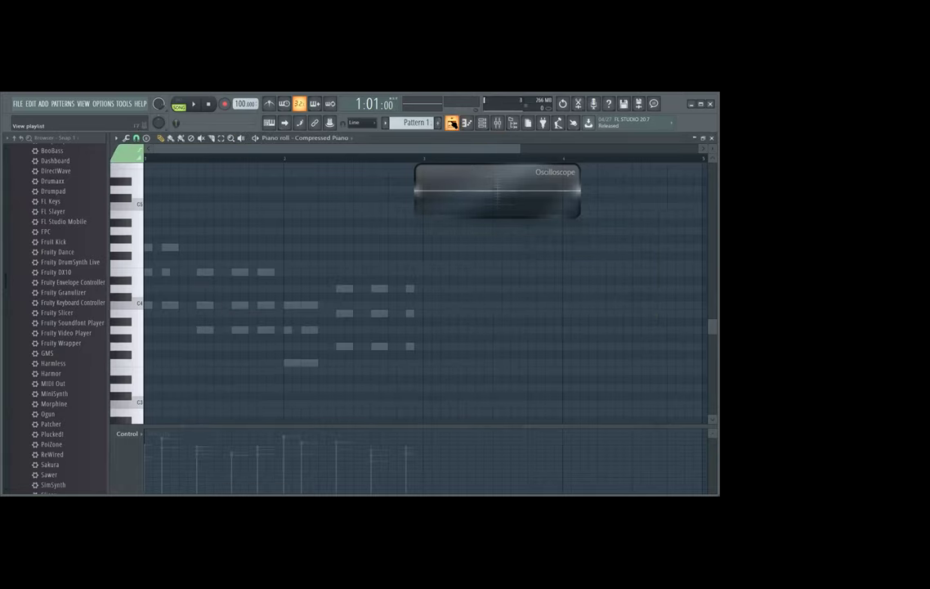
click(452, 123)
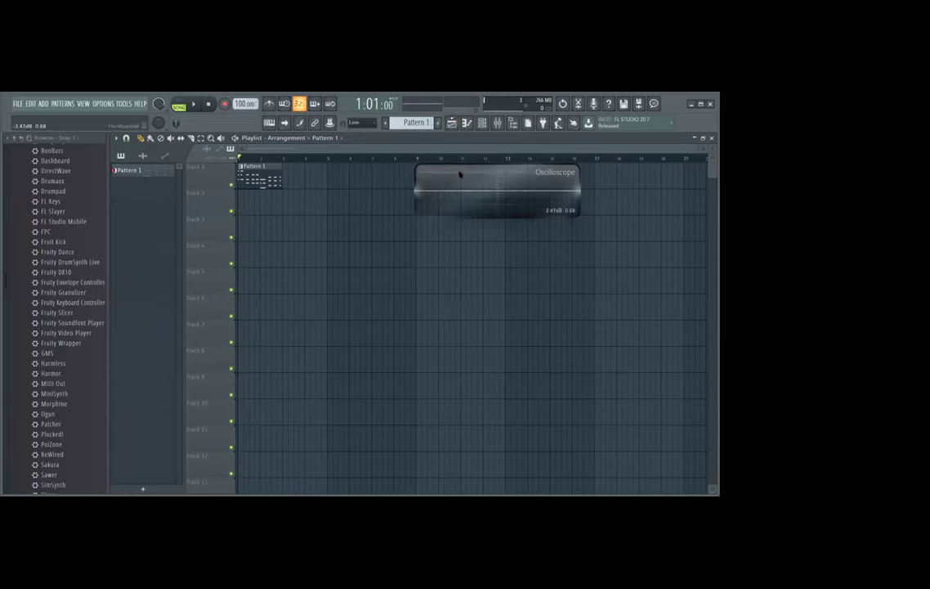
drag(484, 172, 533, 272)
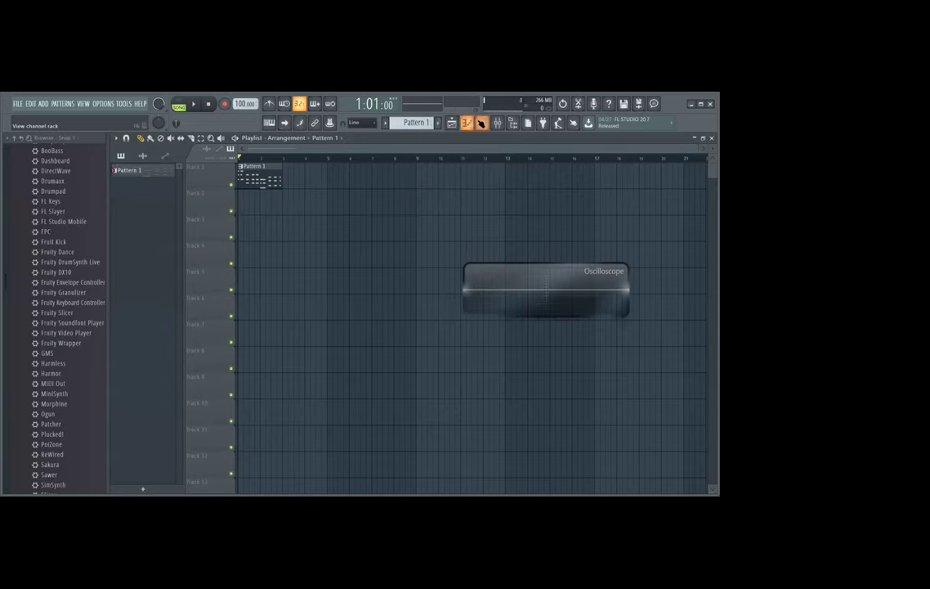
Move the channel rack below the Pattern 1 clip, and show the Compressed Piano channel's FL Keys instrument and piano roll
key(F6)
drag(580, 240, 361, 202)
click(274, 243)
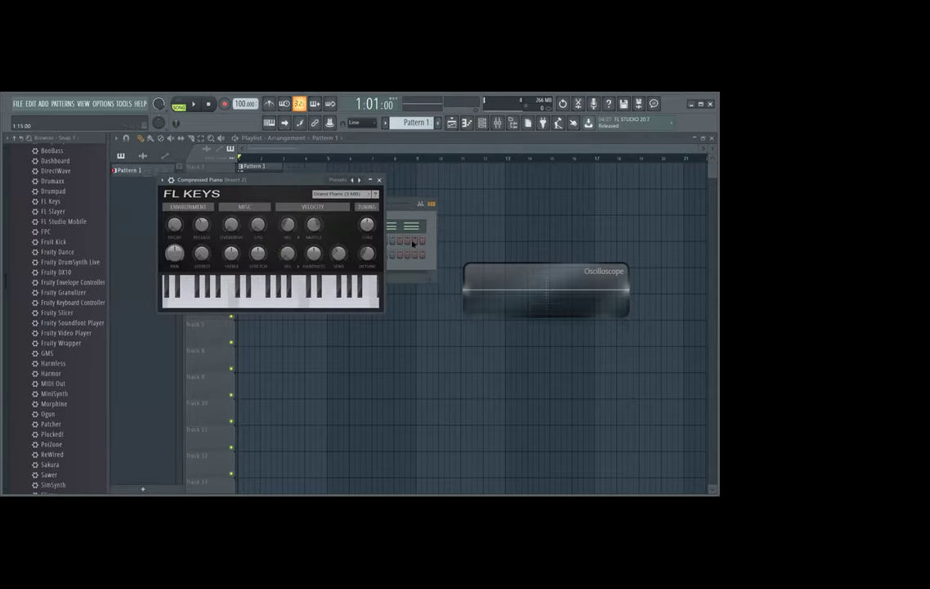
click(467, 123)
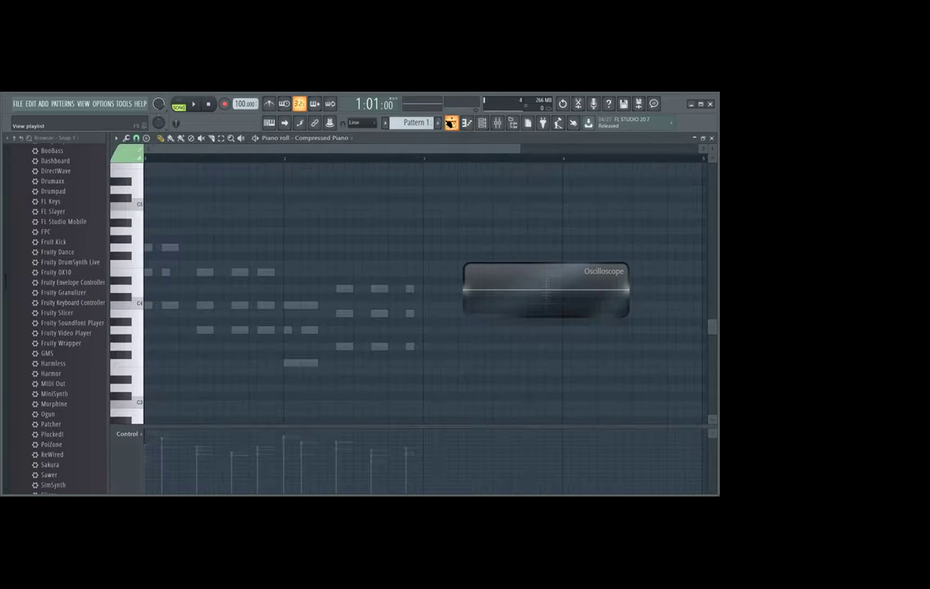
Delete the Pattern 1 clip from the playlist, and create Pattern 2 with its Compressed Piano piano roll open
key(F5)
right_click(256, 185)
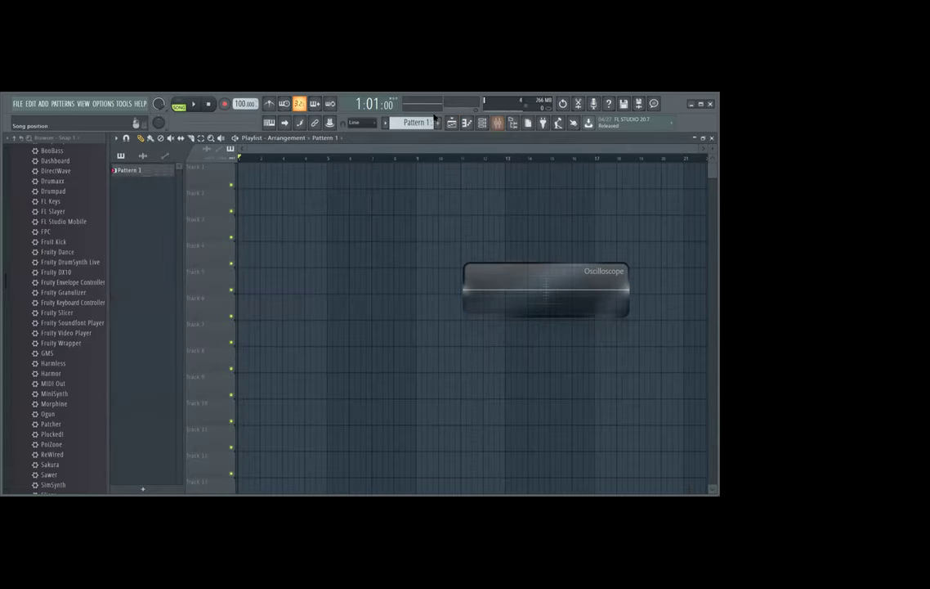
key(F4)
key(F7)
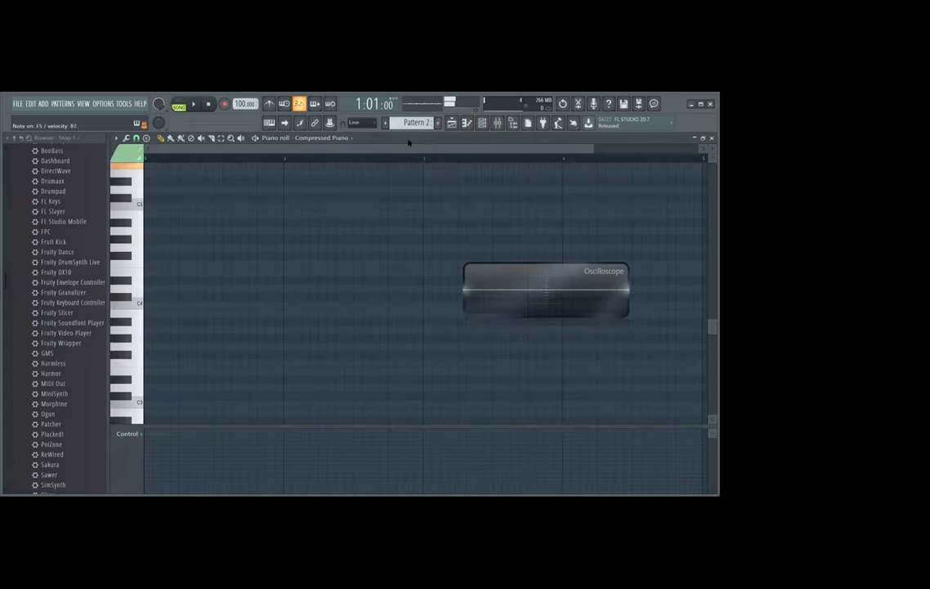
scroll(326, 311, up, 2)
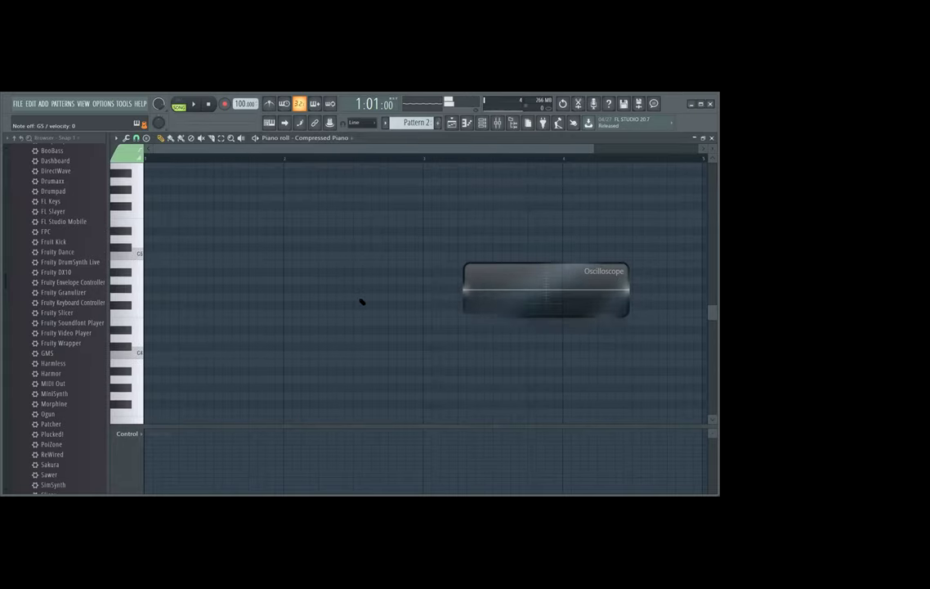
Record a short four-note melody around C6 into Pattern 2 with the Compressed Piano
key(r)
click(224, 104)
click(195, 105)
key(space)
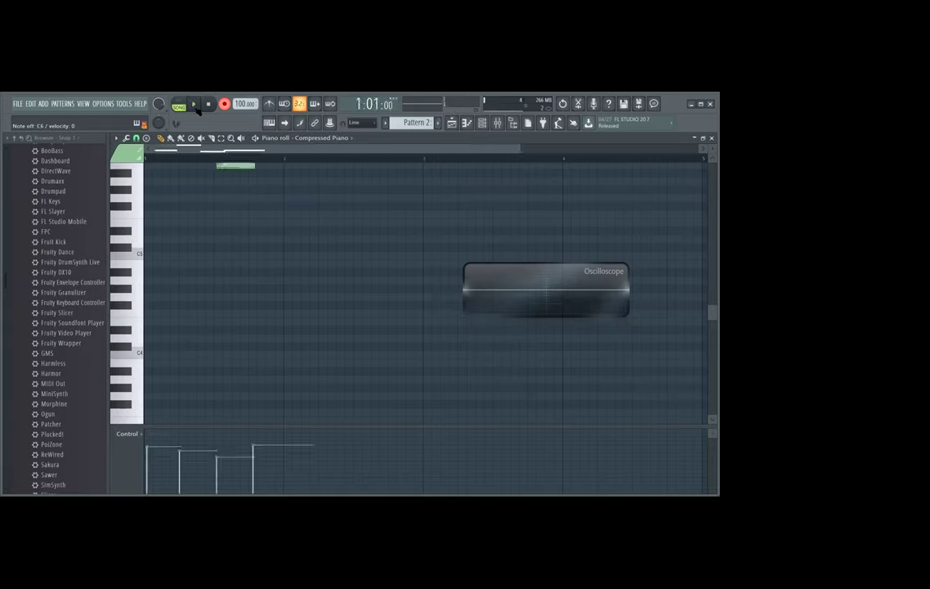
Shift the first, third and fourth recorded notes slightly earlier to align them with the grid, and play back the melody
scroll(266, 297, up, 5)
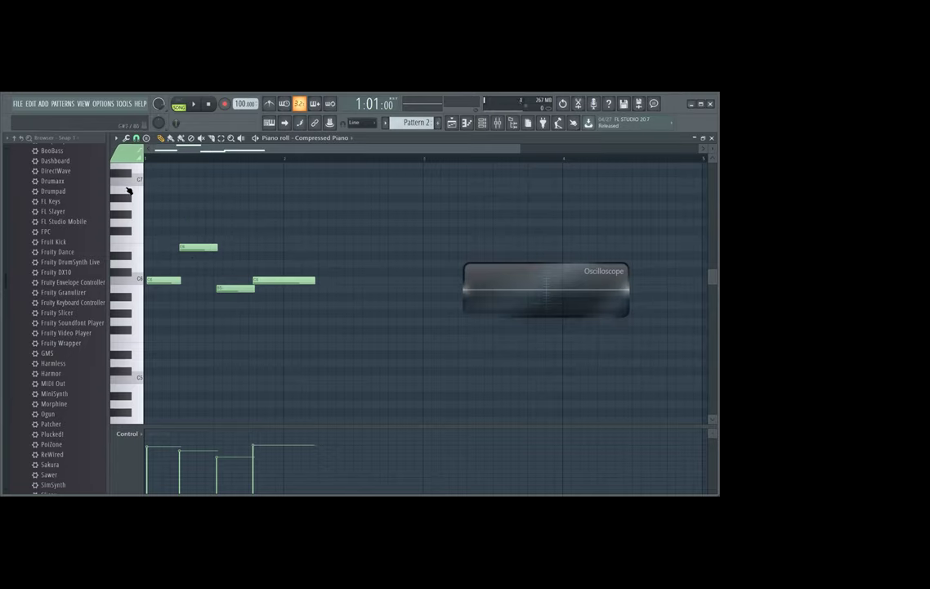
drag(164, 279, 141, 279)
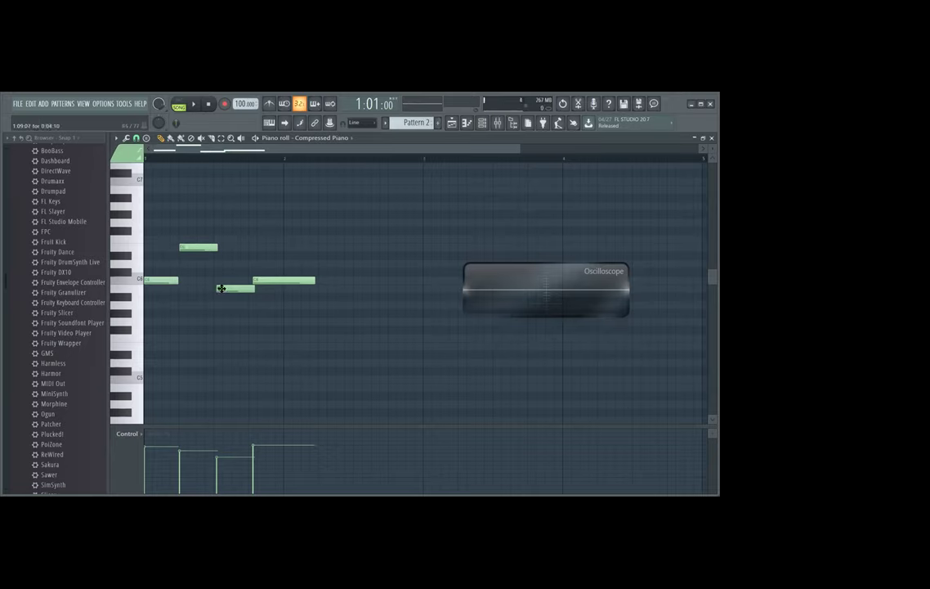
drag(231, 289, 226, 289)
drag(272, 280, 269, 280)
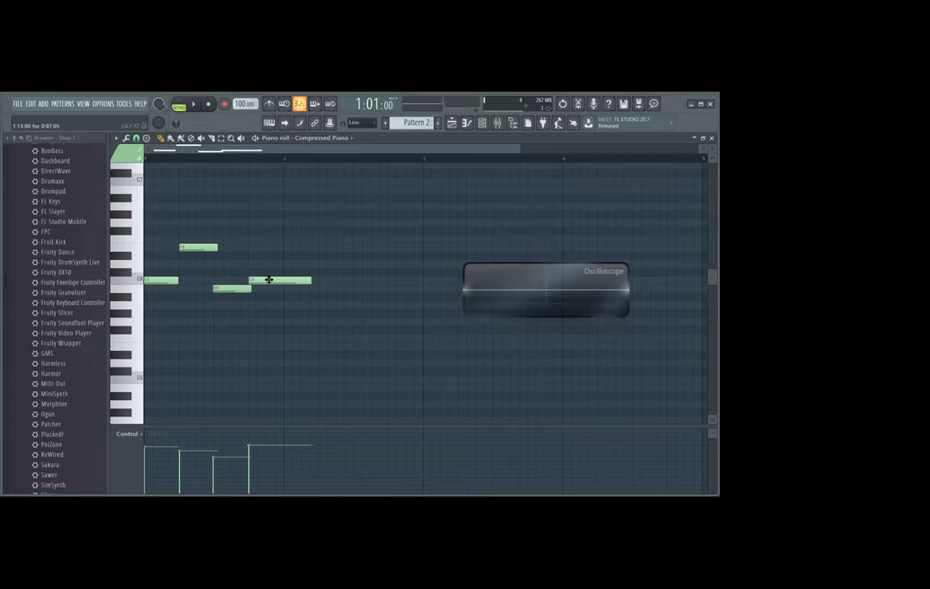
click(202, 105)
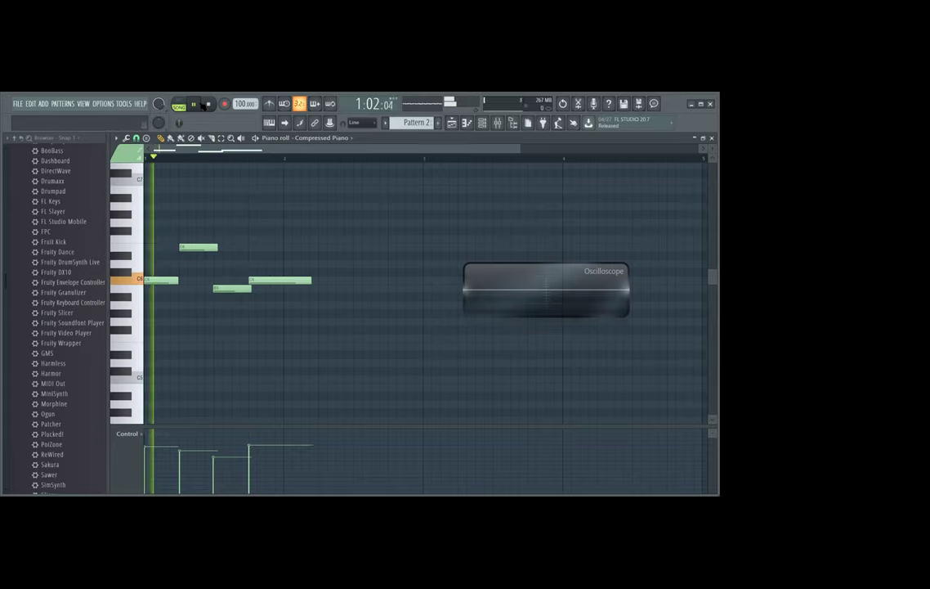
click(208, 105)
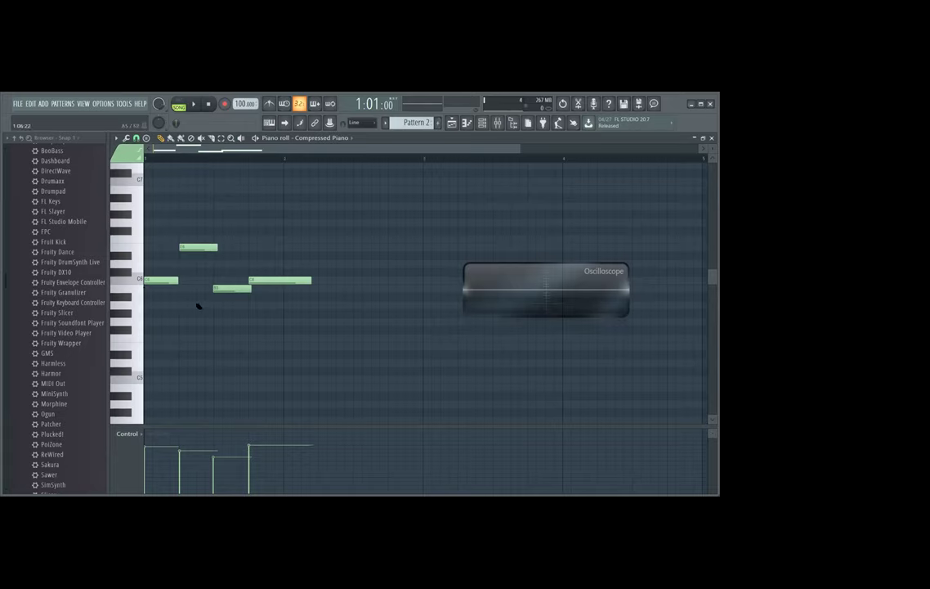
Place Pattern 2 at the start of Track 1 in the playlist, remove it again, and make Pattern 1 active
key(b)
key(b)
key(m)
key(period)
click(453, 123)
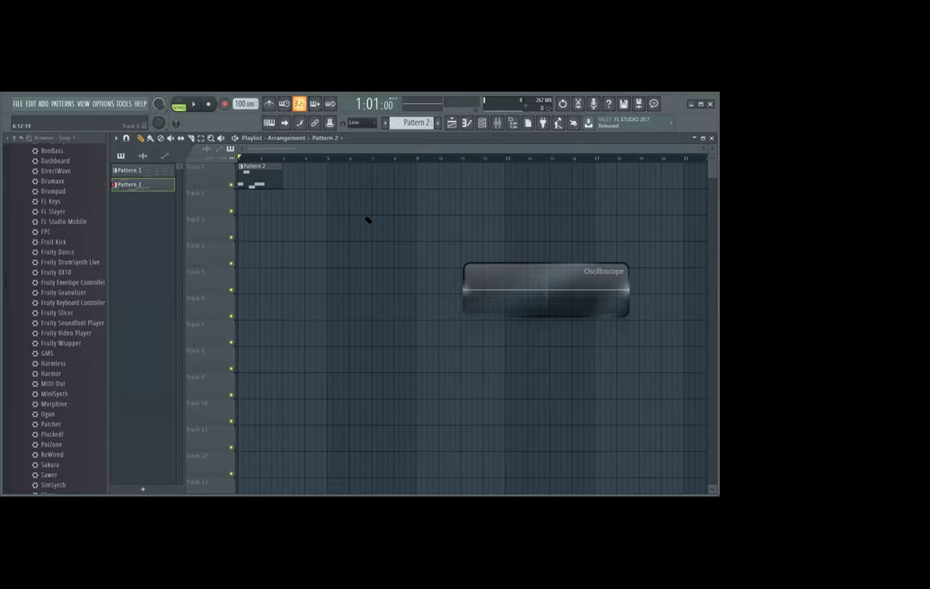
right_click(271, 183)
key(KP_Subtract)
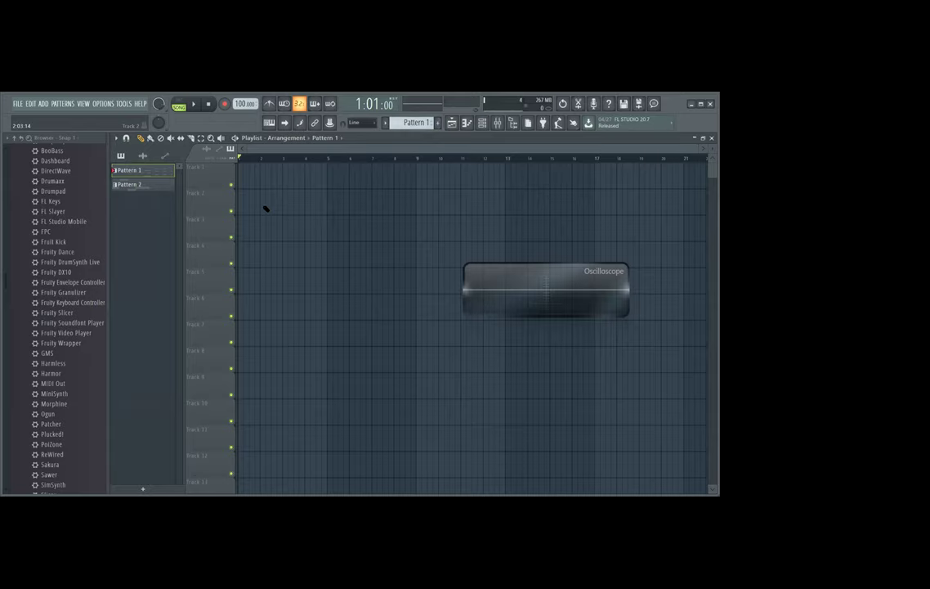
Place a Pattern 1 clip on Track 1 in the playlist, starting at bar 1
click(455, 124)
click(454, 124)
drag(323, 174, 250, 174)
Show the mixer and the playlist, and bring up the channel rack over the piano roll
click(483, 123)
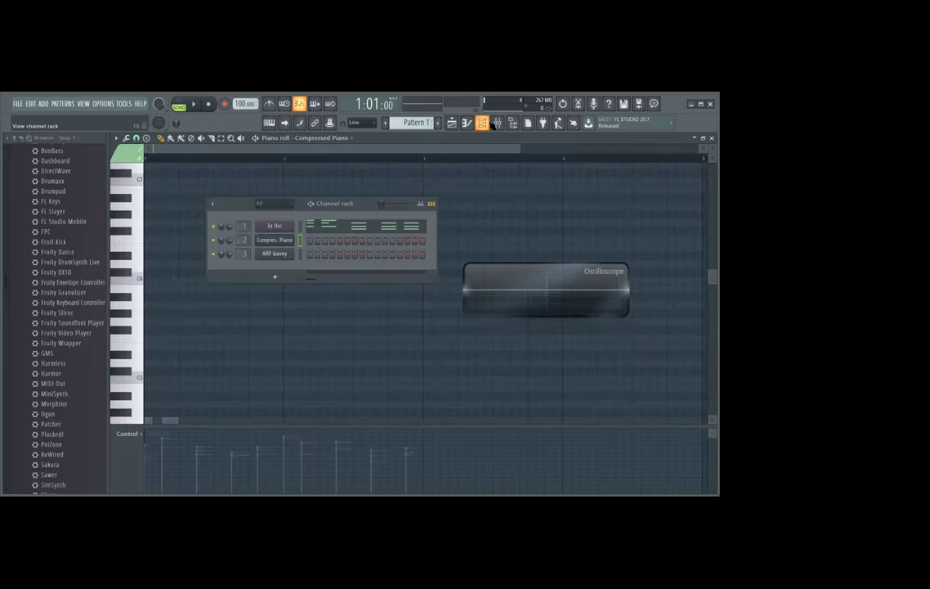
click(497, 123)
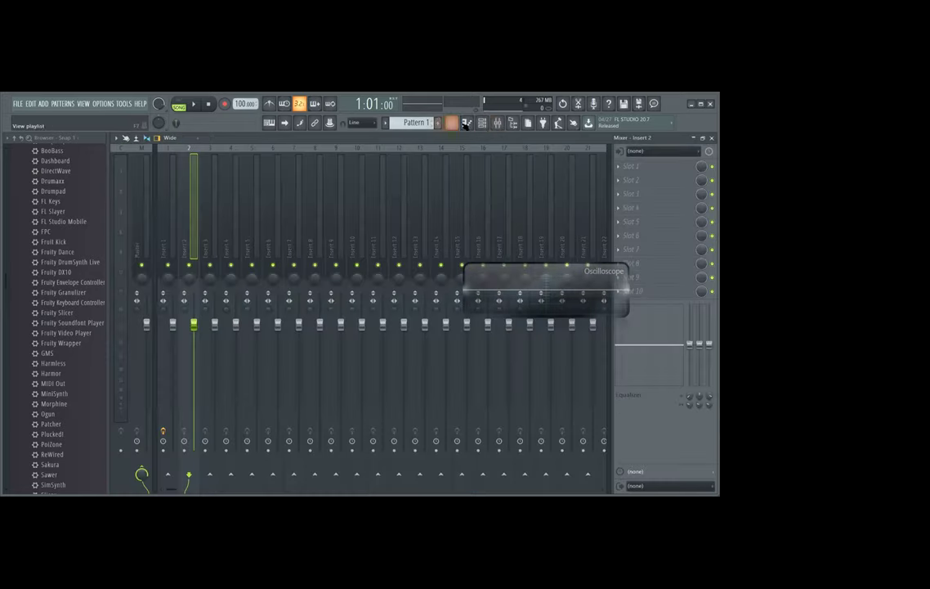
click(452, 123)
click(482, 122)
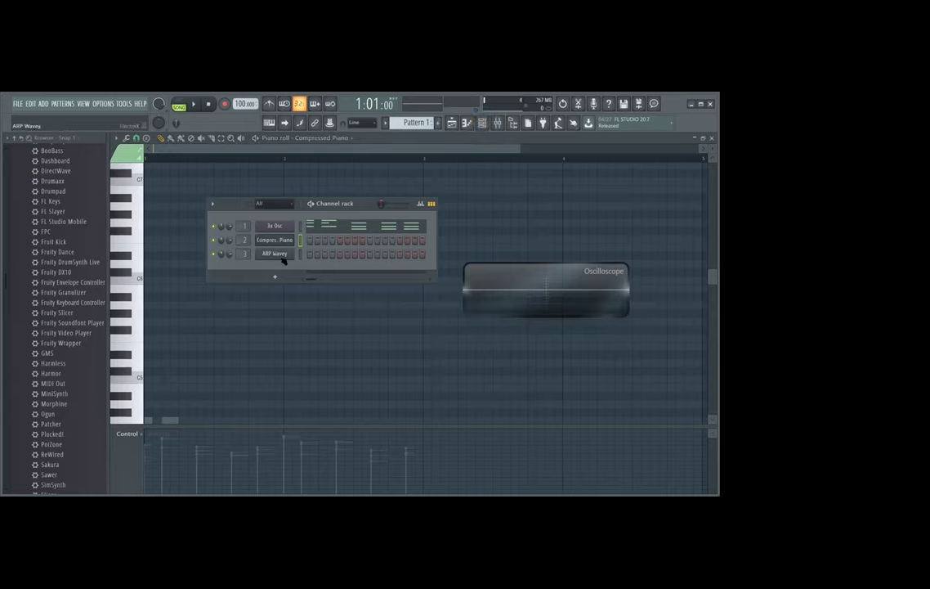
Show the instruments of the 3x Osc, Compressed Piano and ARP Wavey channels one after another
click(275, 227)
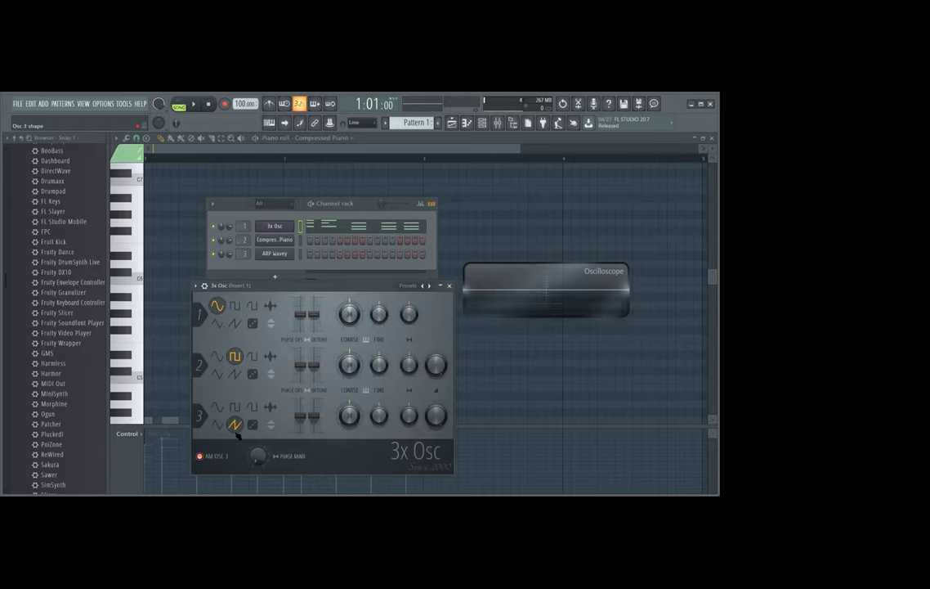
click(283, 245)
drag(247, 185, 265, 330)
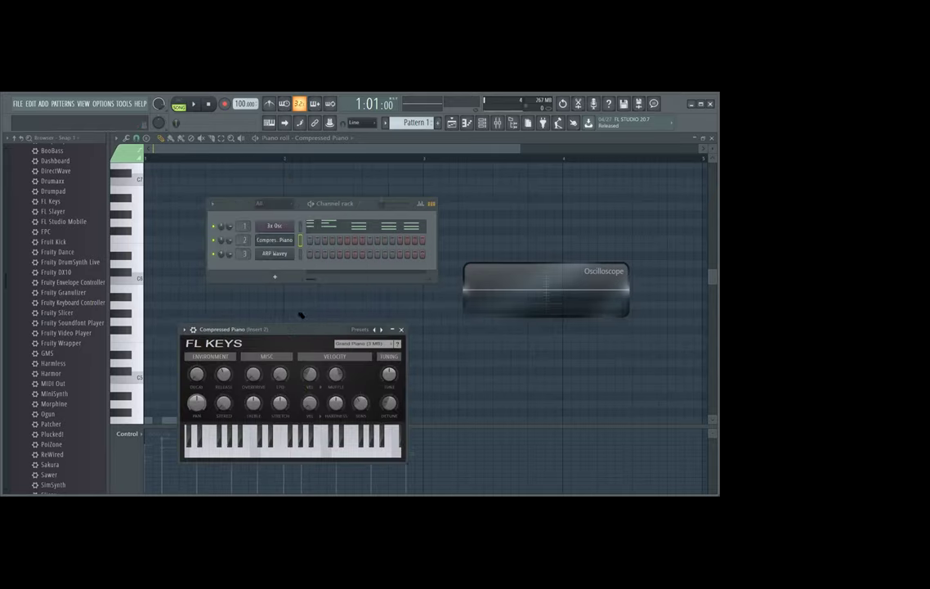
click(275, 253)
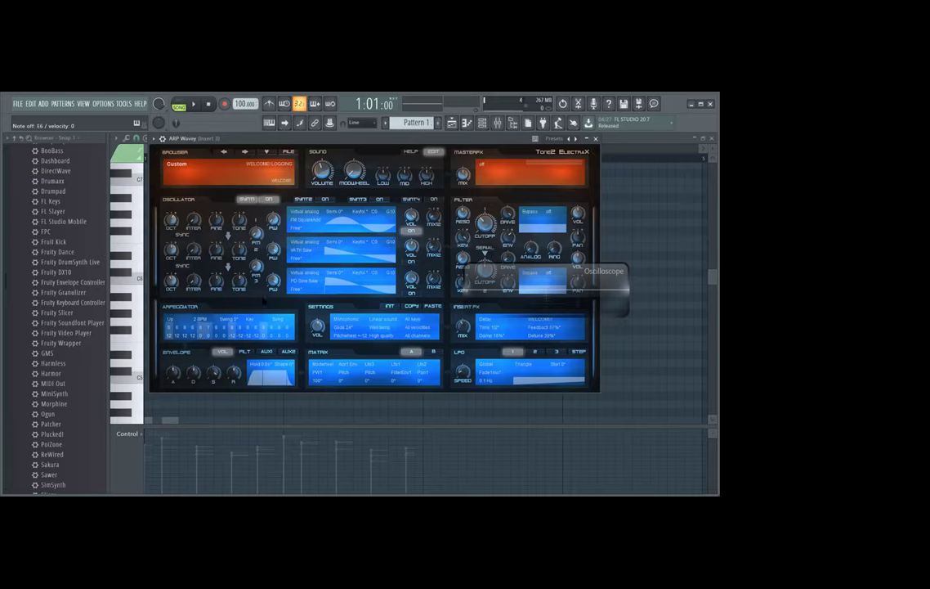
drag(330, 136, 336, 162)
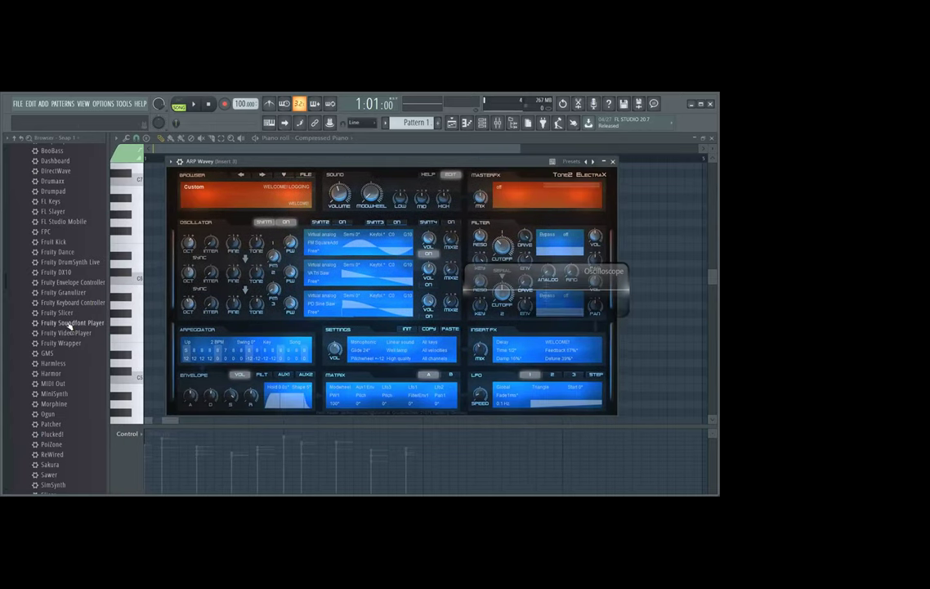
Examine the installed Fruity generators in the browser's plugin database, with the channel rack and mixer also shown
scroll(70, 327, up, 6)
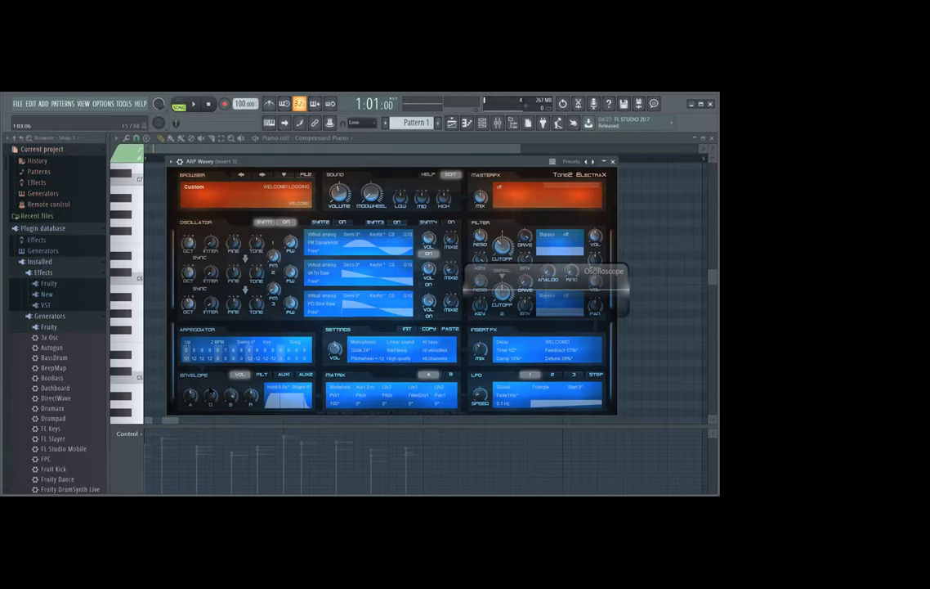
click(468, 122)
click(468, 123)
click(482, 123)
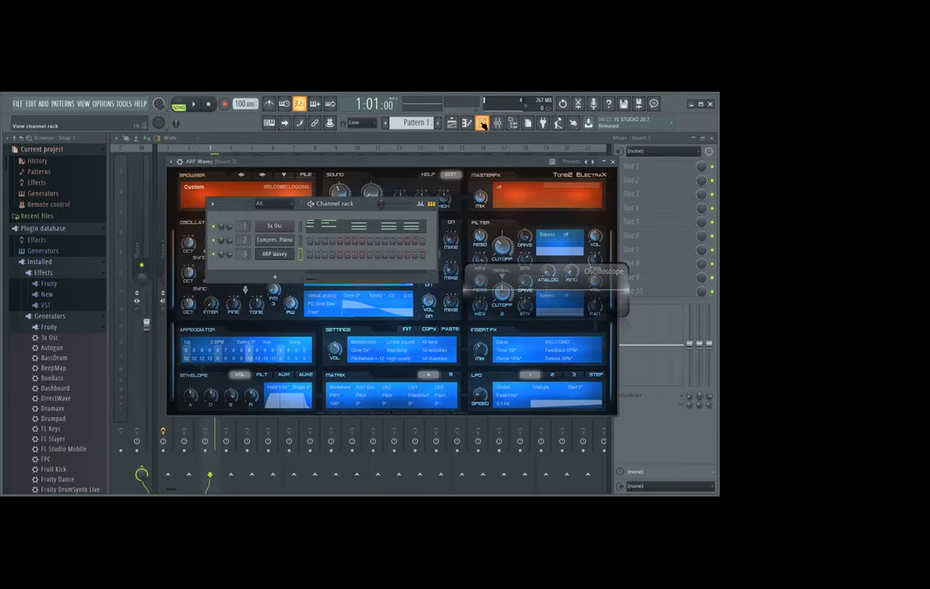
scroll(70, 319, down, 5)
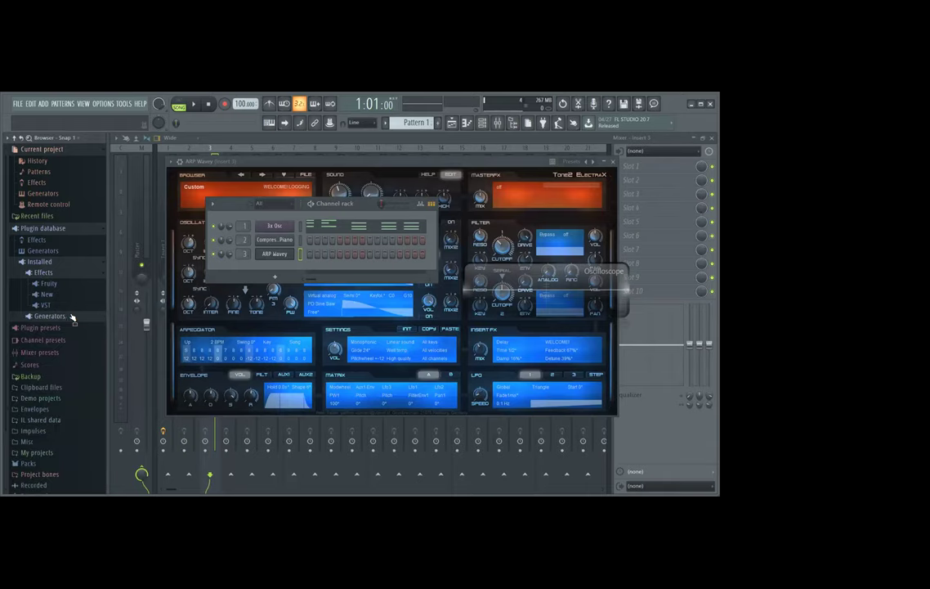
scroll(57, 344, down, 8)
scroll(49, 368, up, 3)
scroll(49, 368, up, 3)
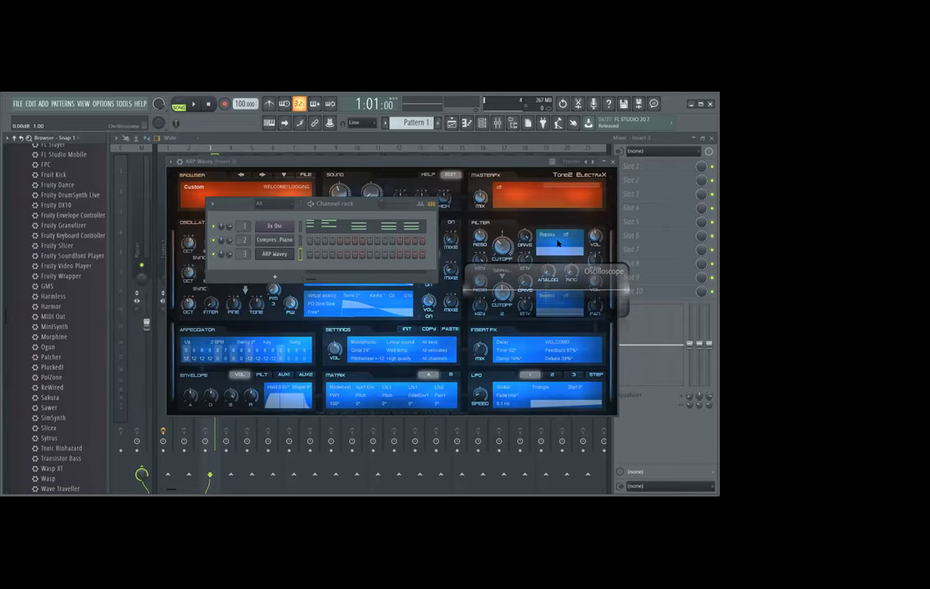
Revisit the 3x Osc channel and bring the ARP Wavey instrument to the front
click(460, 119)
click(461, 124)
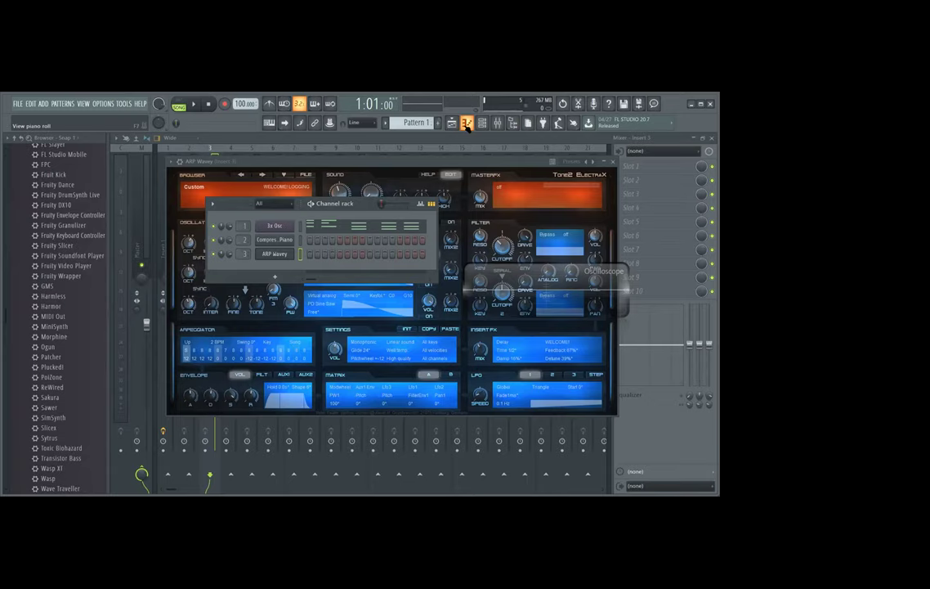
click(276, 226)
click(276, 253)
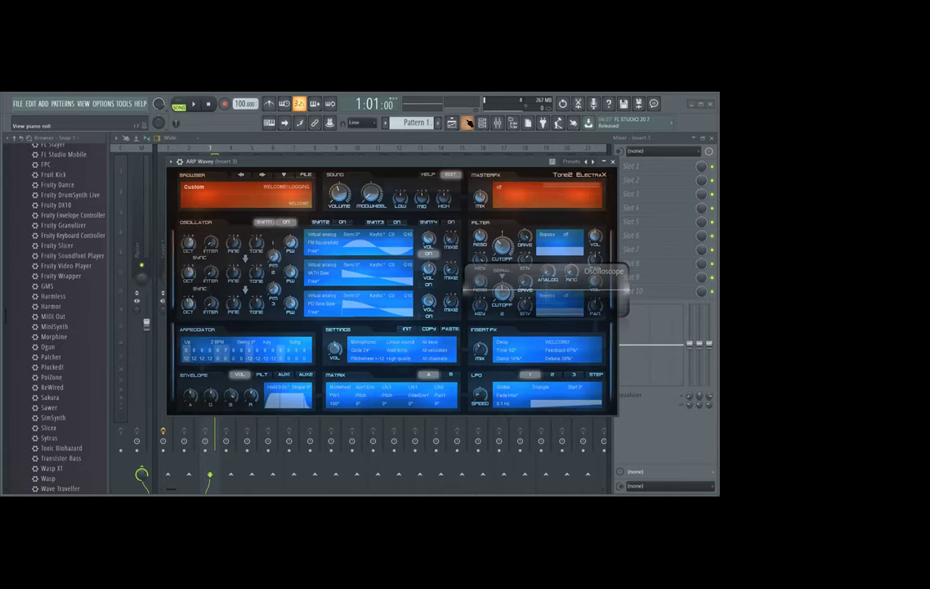
Show the Pattern 1 clip in the playlist and open the channel rack over it
key(F5)
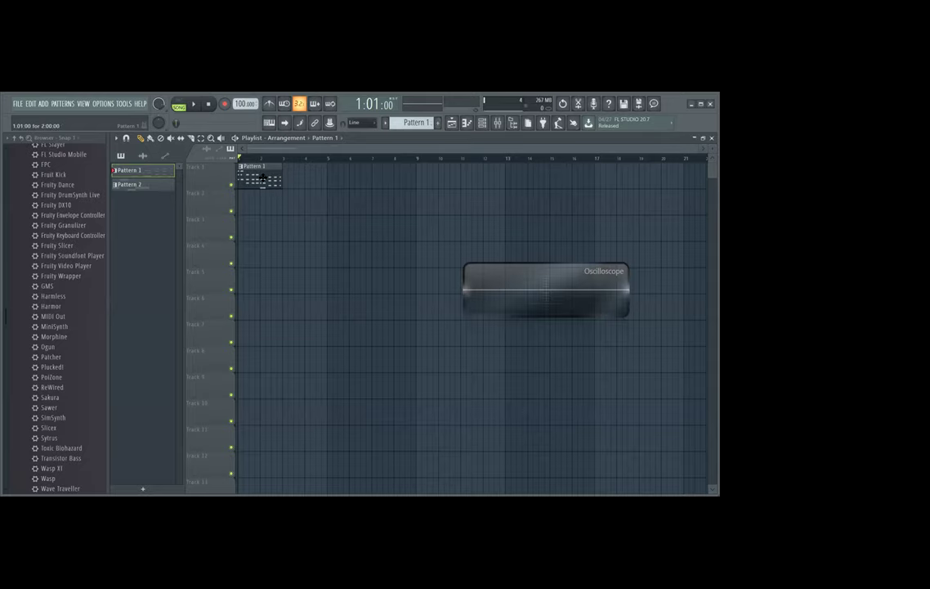
click(469, 122)
click(469, 122)
click(482, 122)
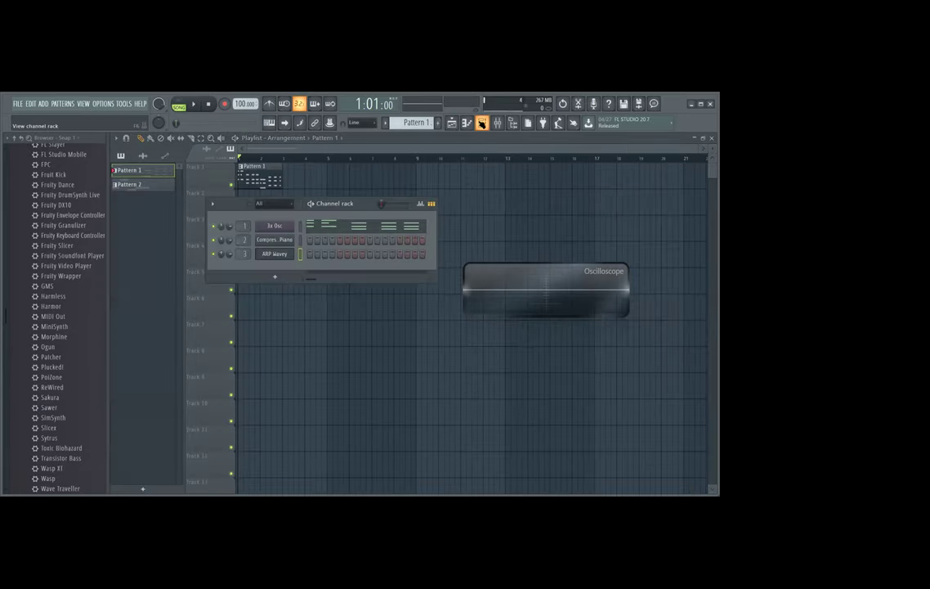
Open the ethnic-instruments sound kit in the browser's Packs folder and expand its Ethnic Instruments Megapack
scroll(37, 434, up, 8)
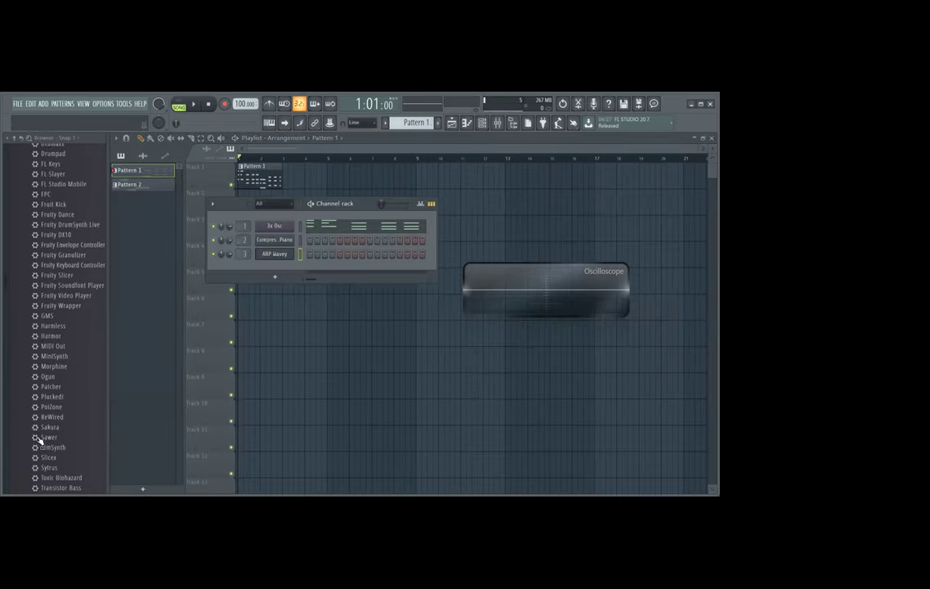
scroll(58, 164, up, 3)
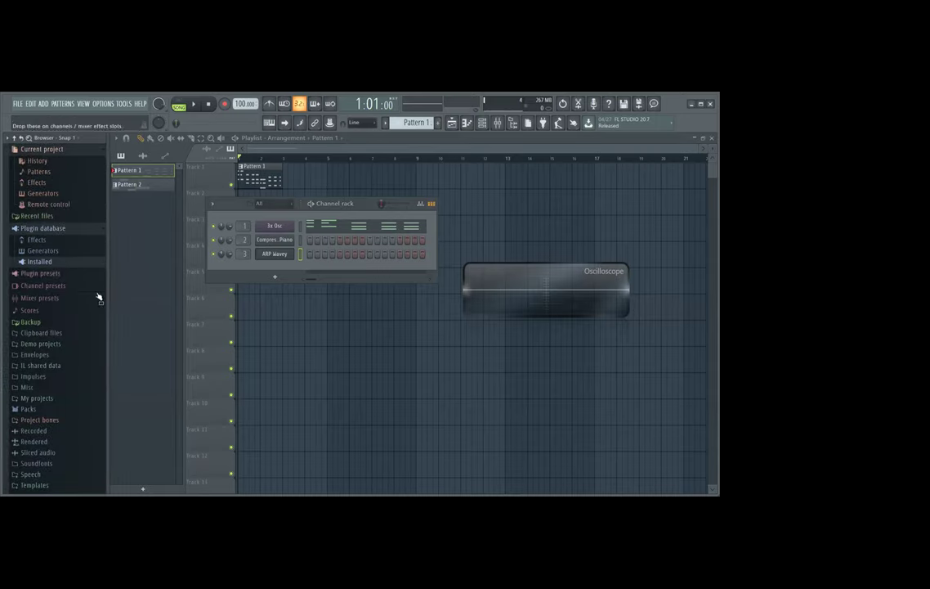
click(77, 411)
scroll(77, 408, down, 10)
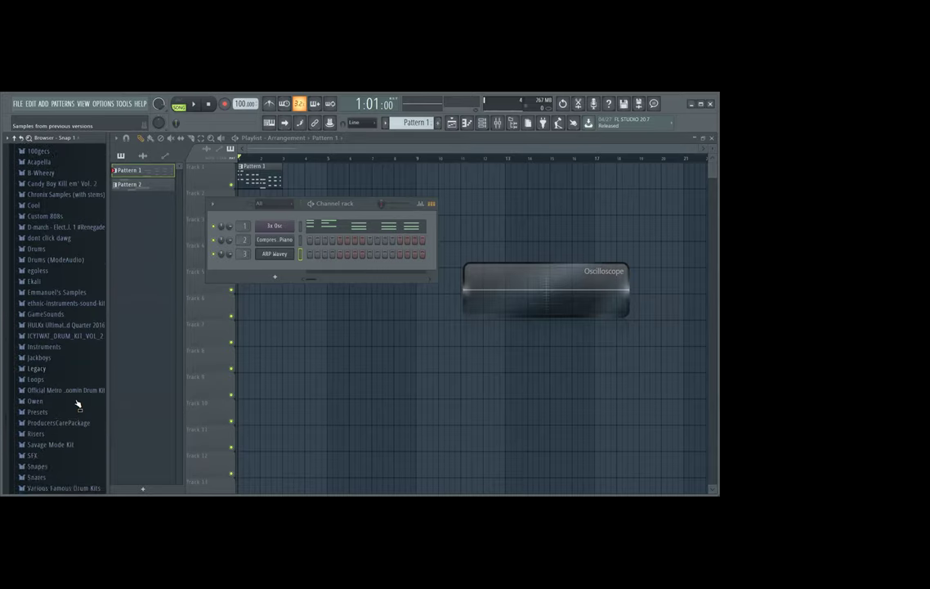
click(82, 218)
click(75, 218)
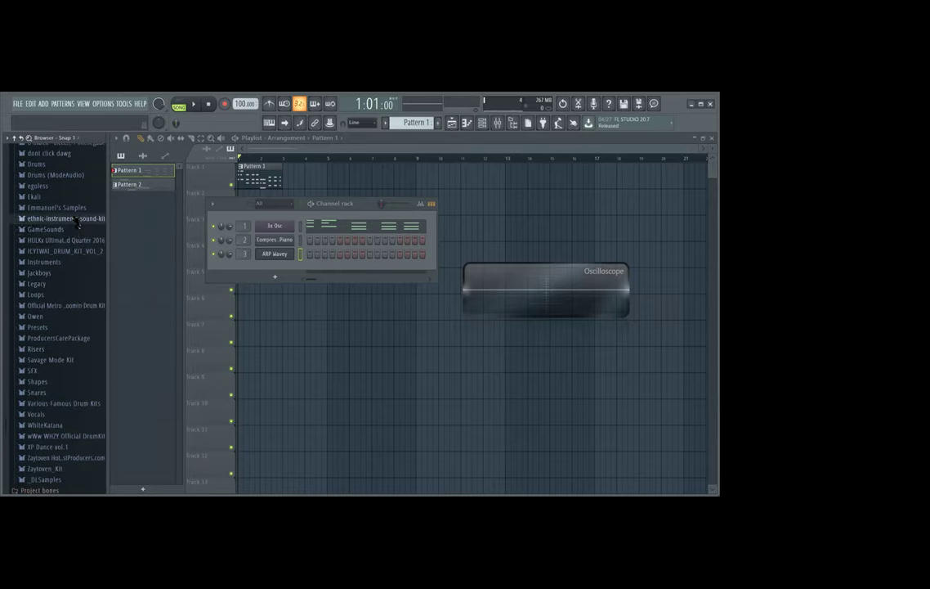
click(78, 219)
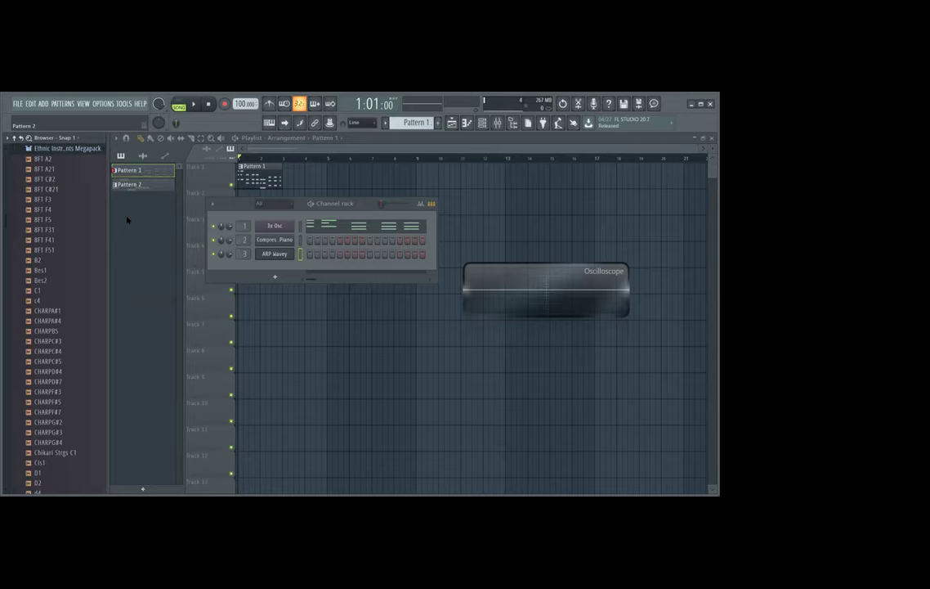
Preview samples through the Ethnic Instruments Megapack, including FLUTE E6 and Sarangi Riff #1C
scroll(90, 319, down, 10)
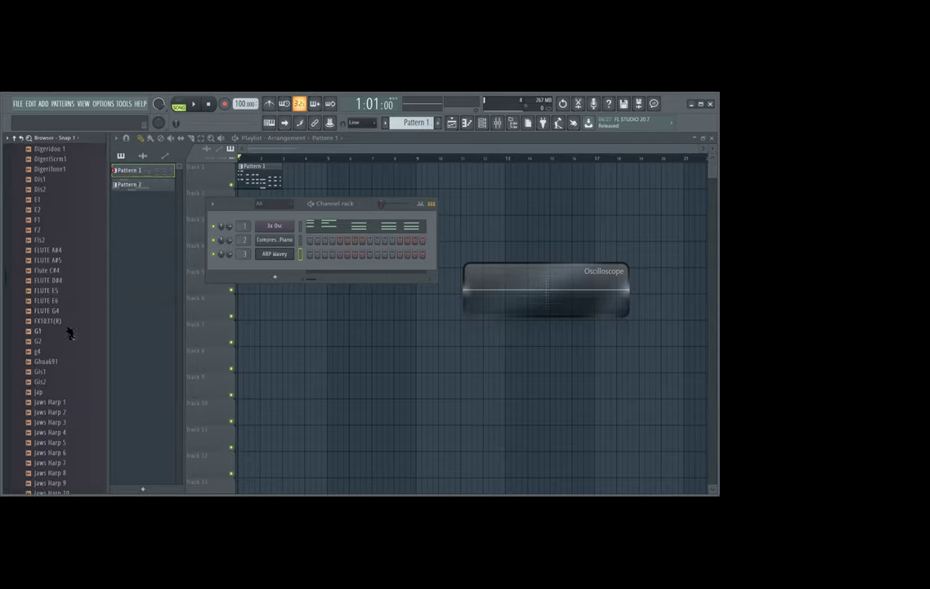
click(72, 281)
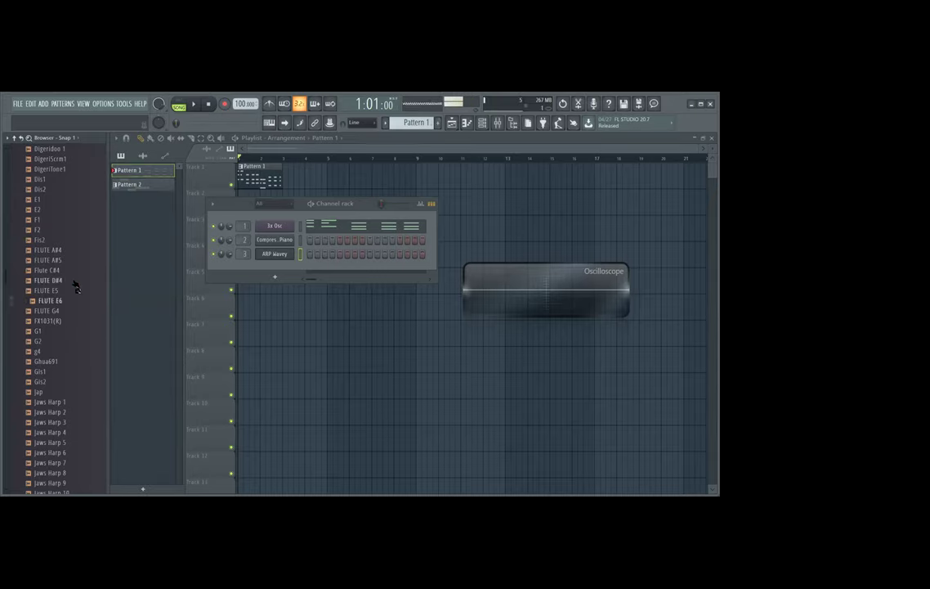
scroll(73, 319, down, 5)
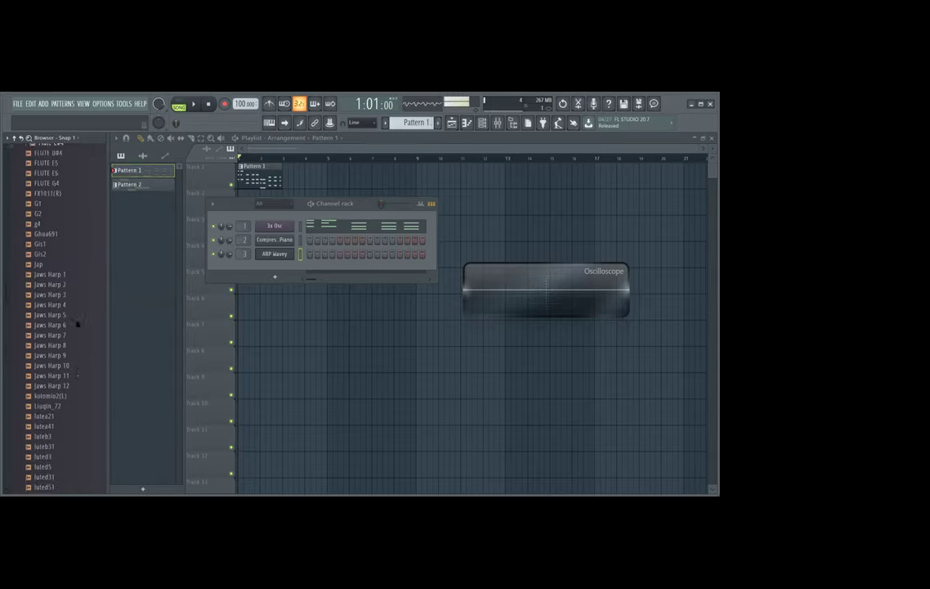
scroll(94, 319, down, 15)
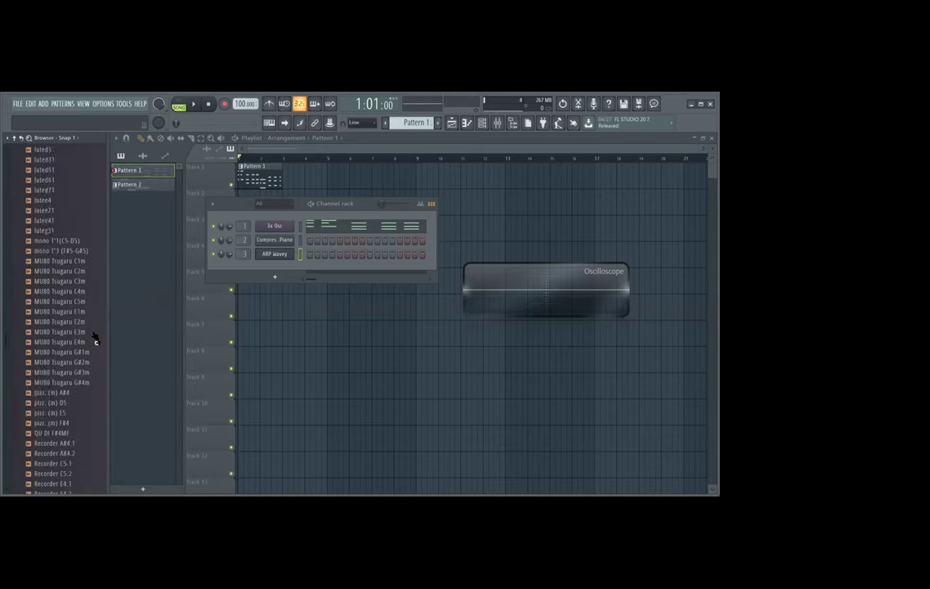
scroll(93, 335, down, 1)
click(86, 291)
scroll(84, 261, down, 3)
scroll(85, 261, down, 3)
click(78, 299)
scroll(80, 339, down, 1)
scroll(80, 339, down, 2)
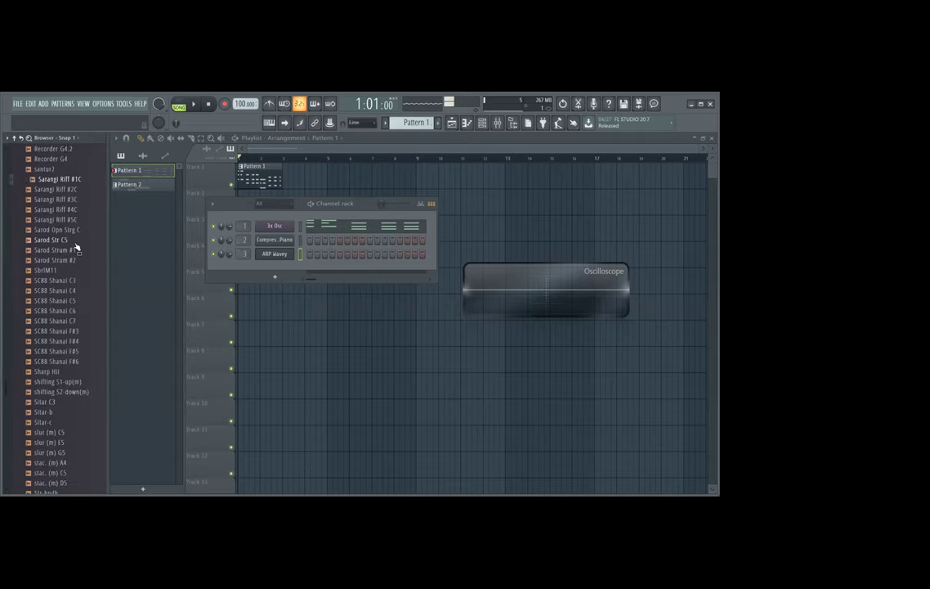
Preview the SC88 Shanai F#5, Sitar C3 and Vln & Vc noVib 1 samples in the megapack
click(88, 350)
scroll(87, 372, down, 5)
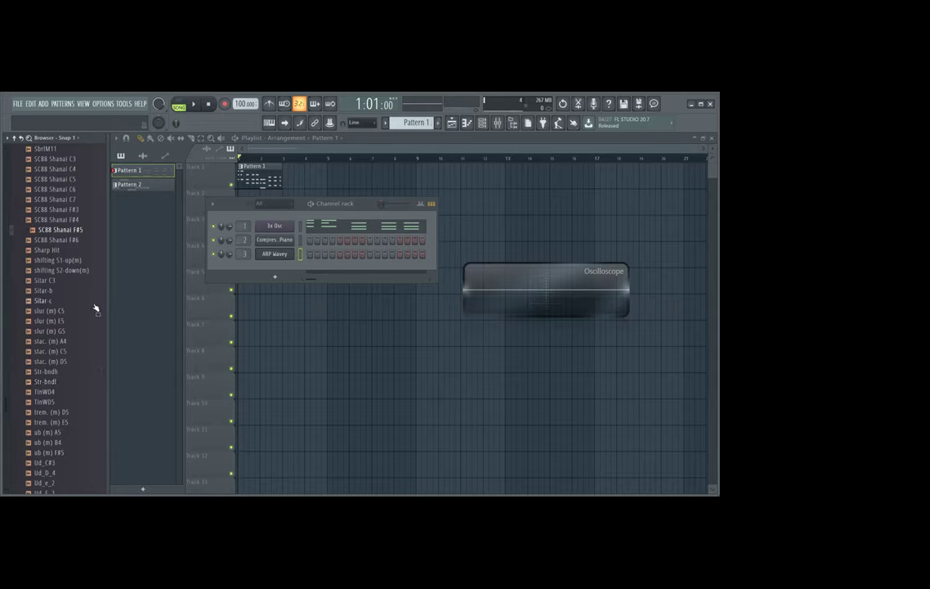
click(76, 282)
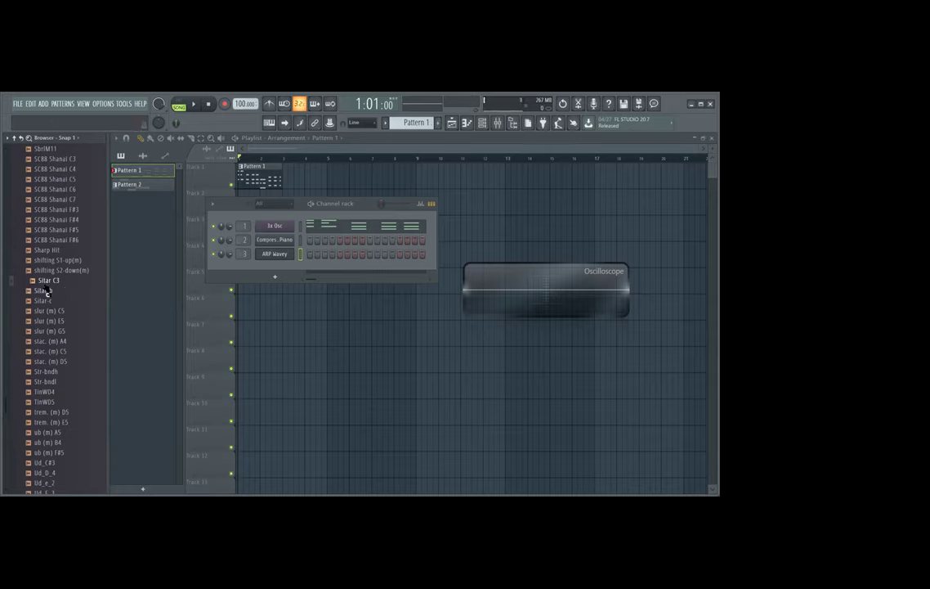
scroll(82, 372, down, 8)
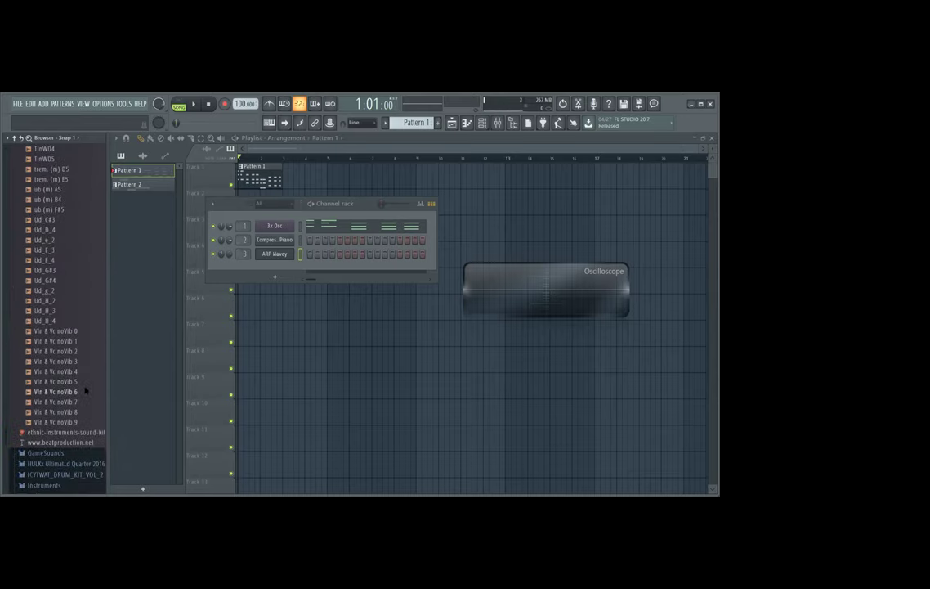
click(66, 340)
scroll(86, 384, down, 6)
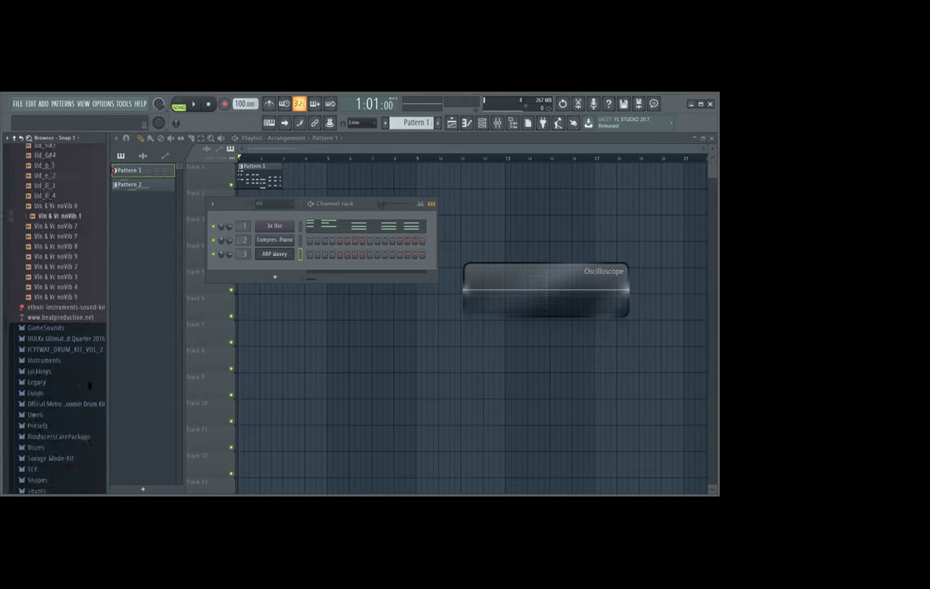
Go back up through the sample list and collapse the browser's Packs folder
scroll(89, 384, up, 15)
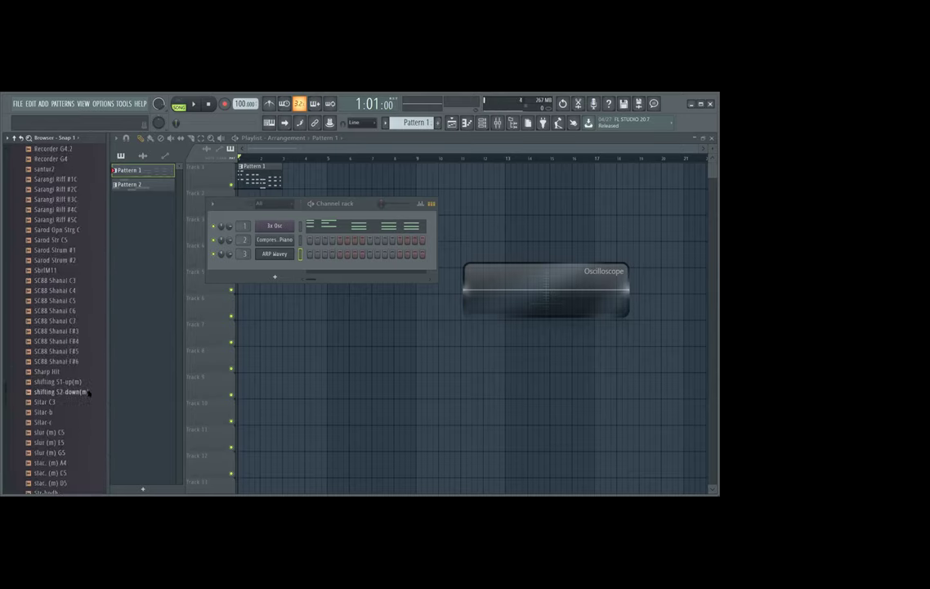
scroll(88, 394, up, 6)
scroll(88, 393, up, 15)
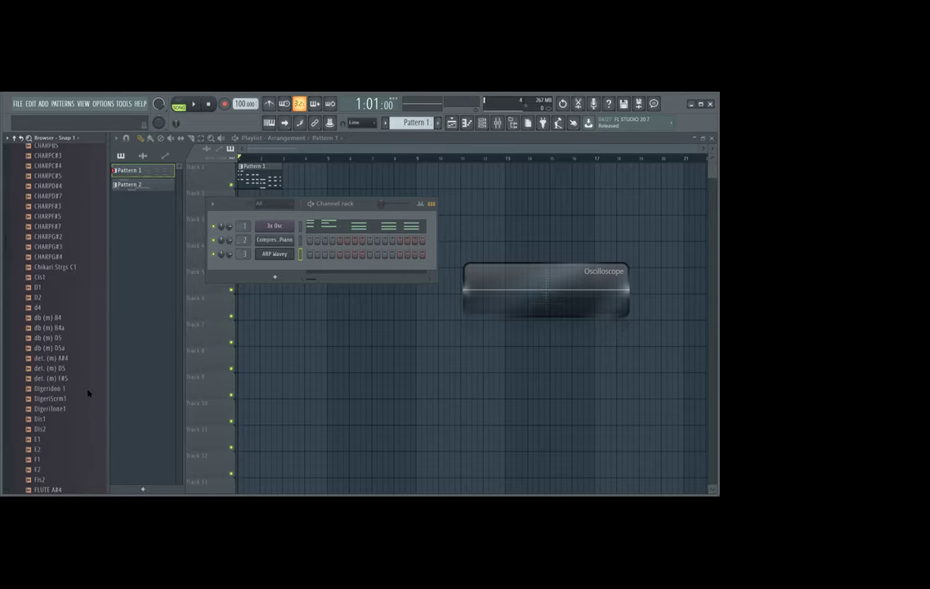
click(74, 411)
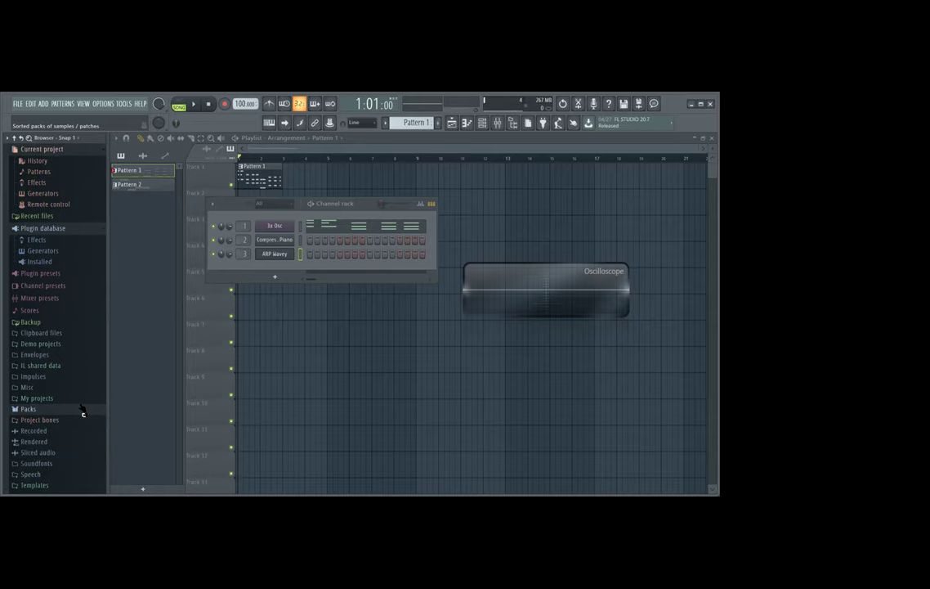
Show the 3x Osc, ARP Wavey and Compressed Piano instruments in turn, and move the channel rack down clear of the playlist clip
click(275, 226)
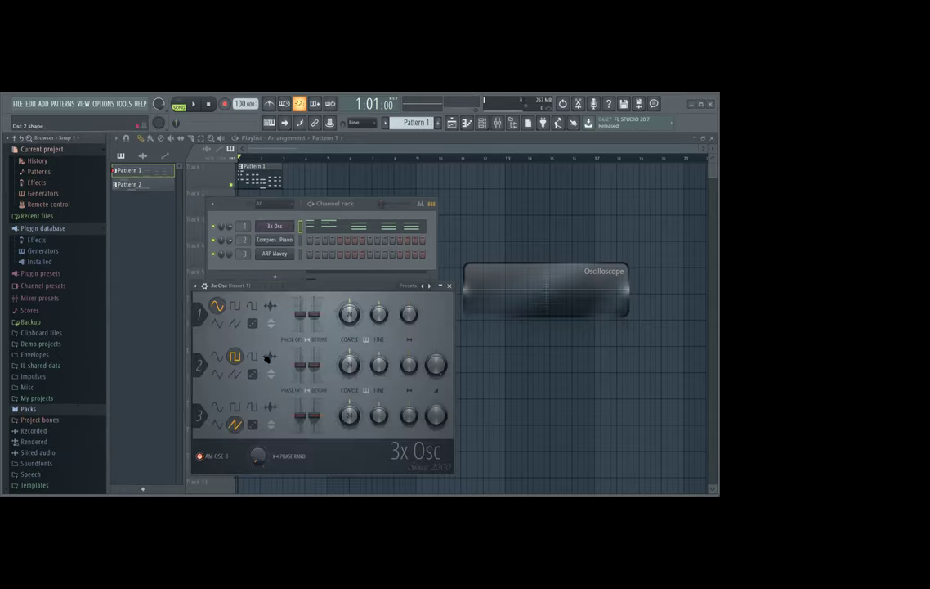
click(275, 253)
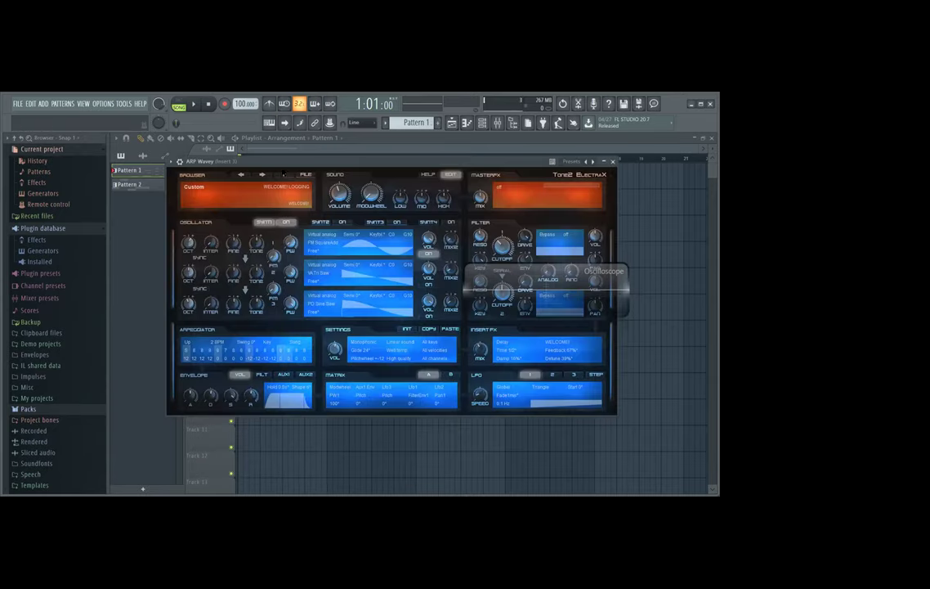
click(274, 240)
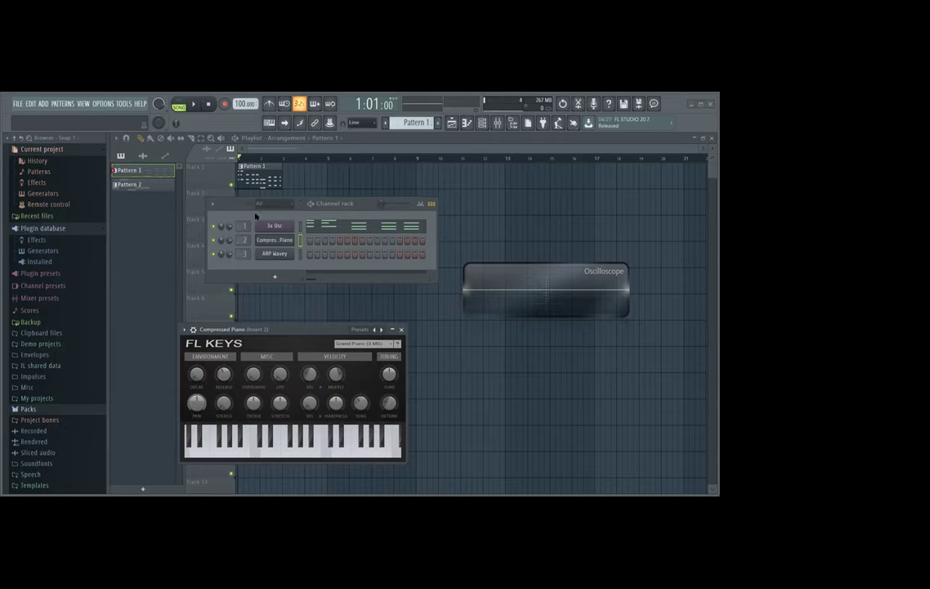
drag(243, 205, 291, 333)
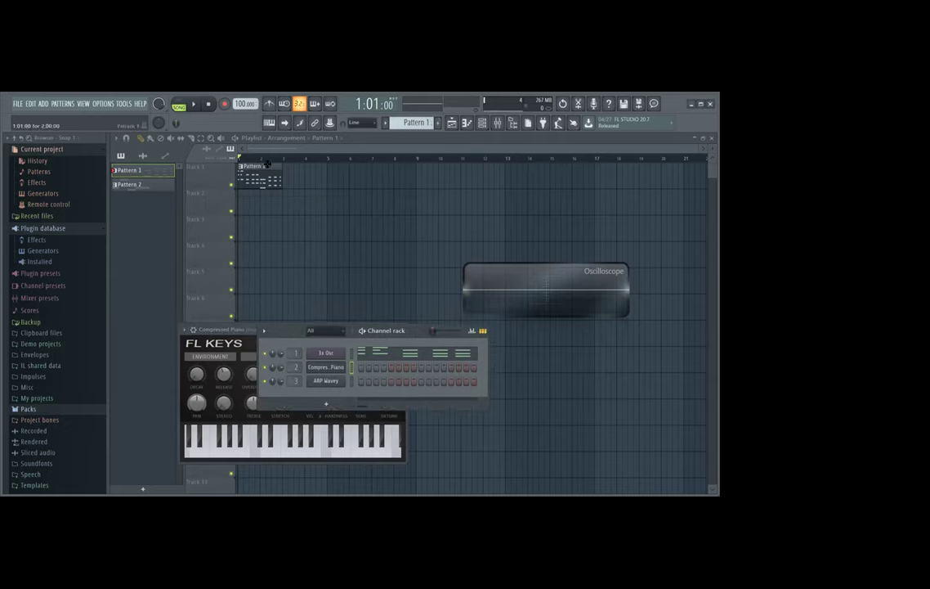
Place a second Pattern 1 clip on Track 5 of the playlist and delete it again
drag(318, 189, 292, 273)
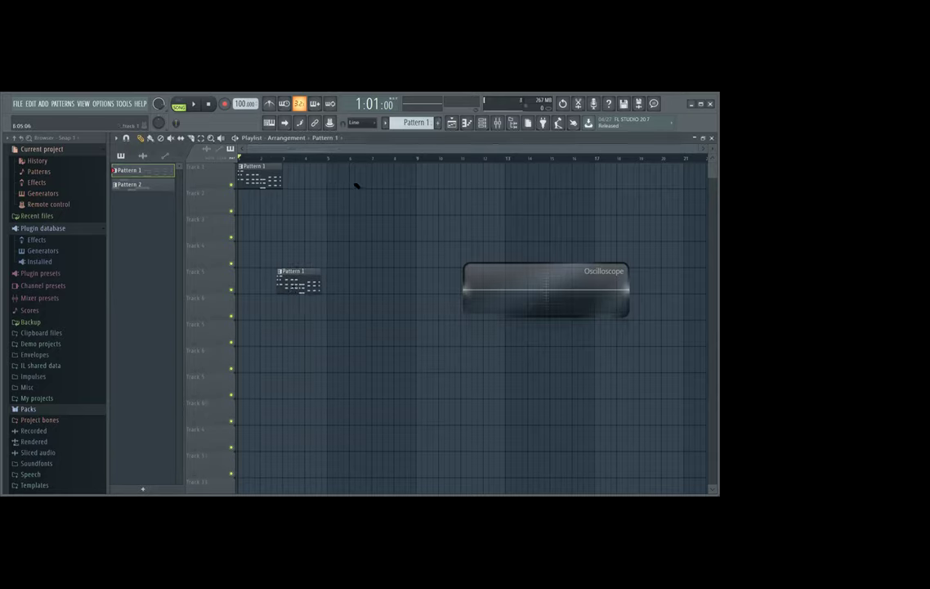
right_click(286, 273)
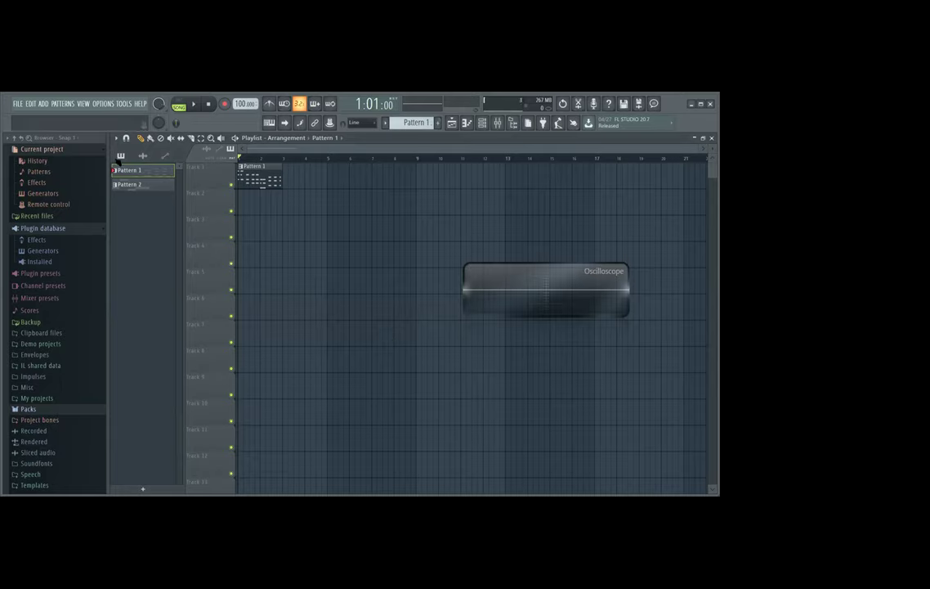
Show the piano roll, channel rack and mixer in turn, and return to the playlist with the channel rack over it
click(467, 123)
click(467, 123)
click(481, 124)
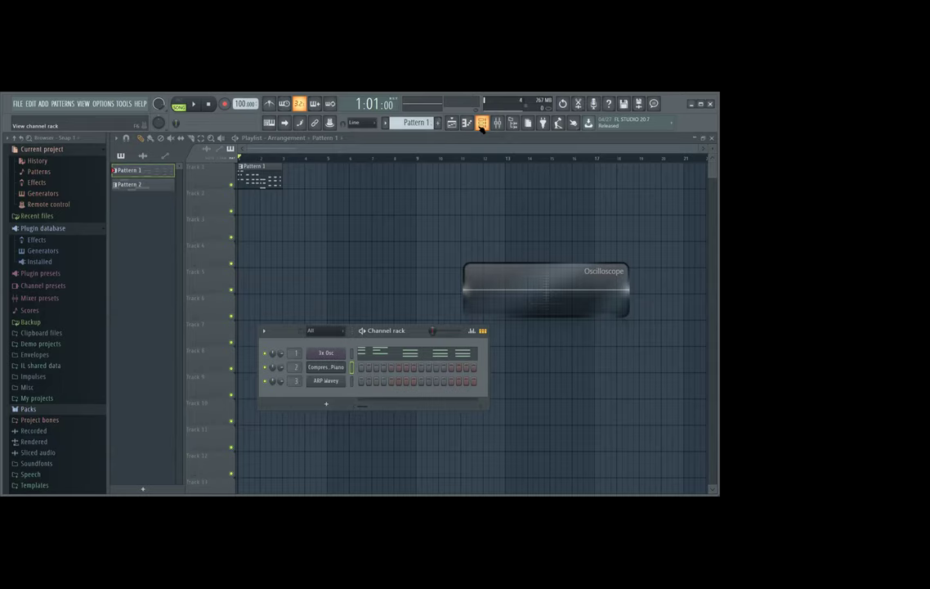
click(497, 123)
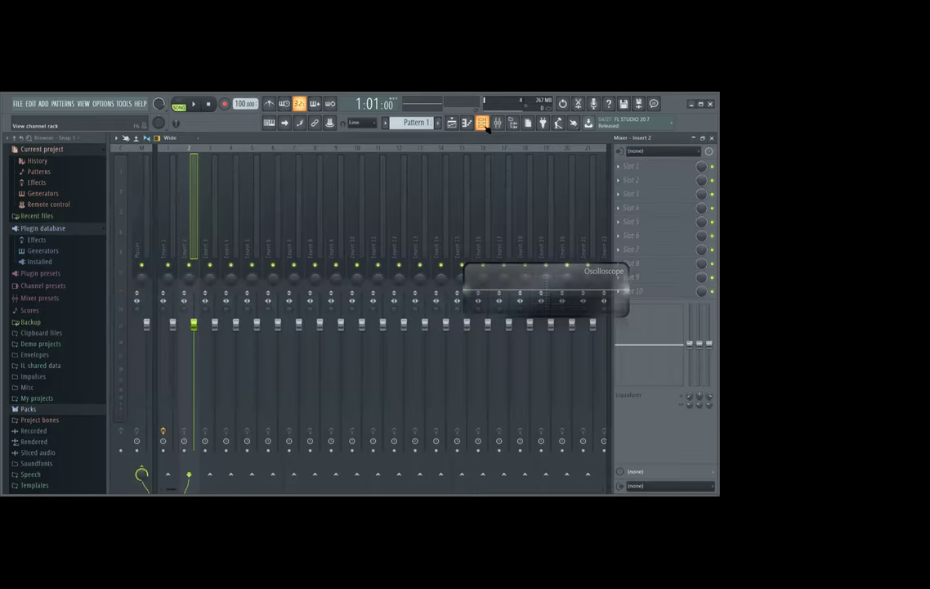
click(484, 125)
click(454, 124)
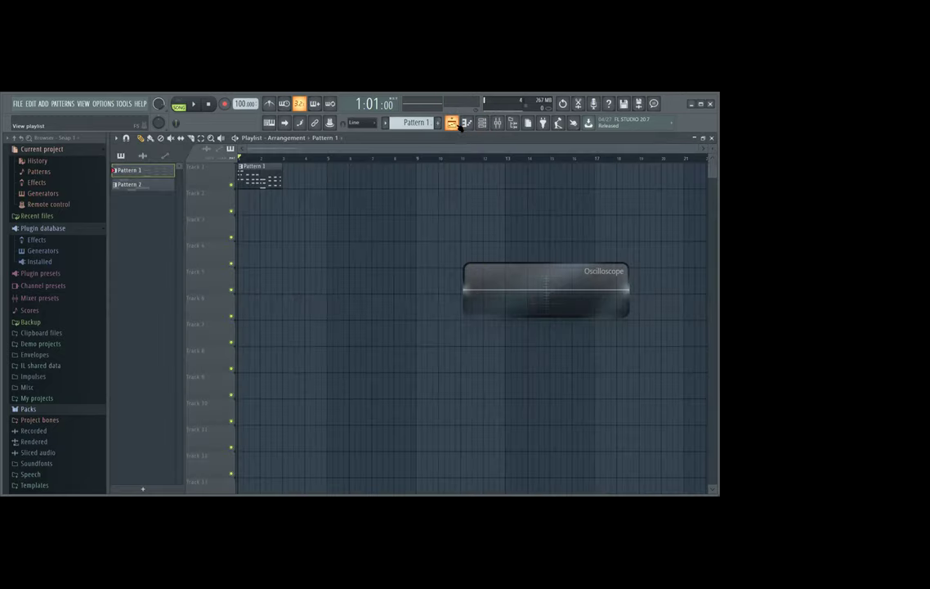
click(482, 123)
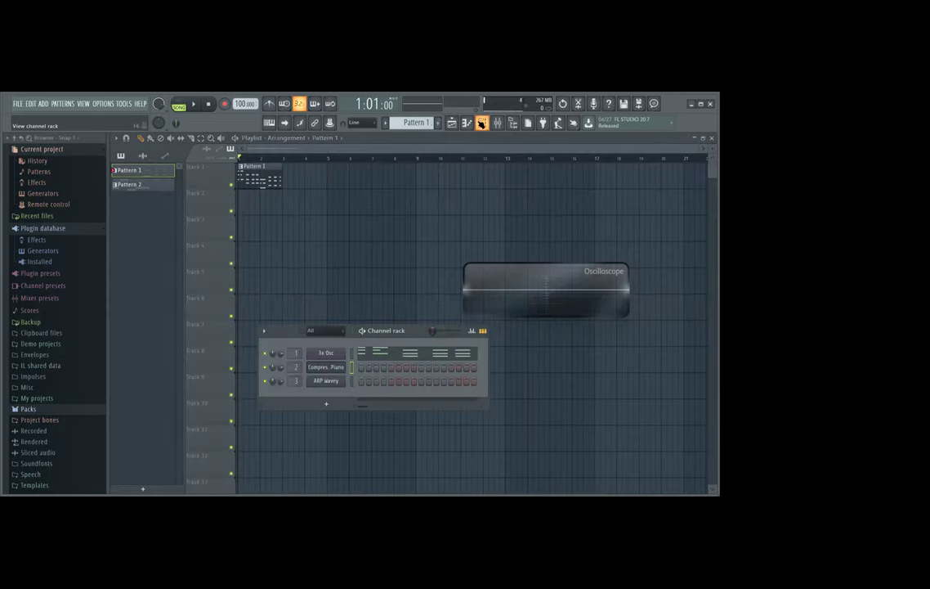
Show the ARP Wavey instrument and its empty piano roll, and position the channel rack over the roll's upper area
click(329, 381)
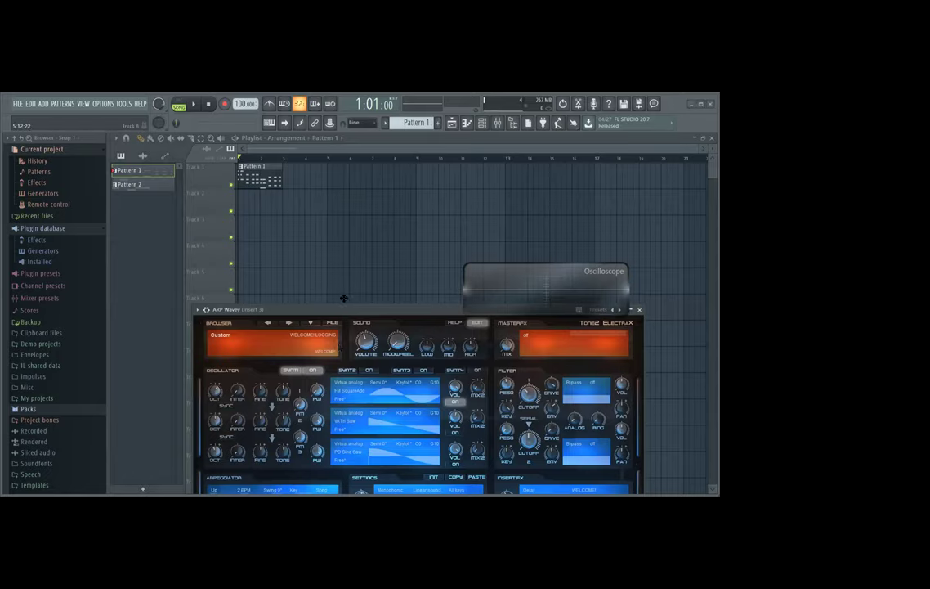
click(343, 297)
right_click(350, 302)
click(468, 122)
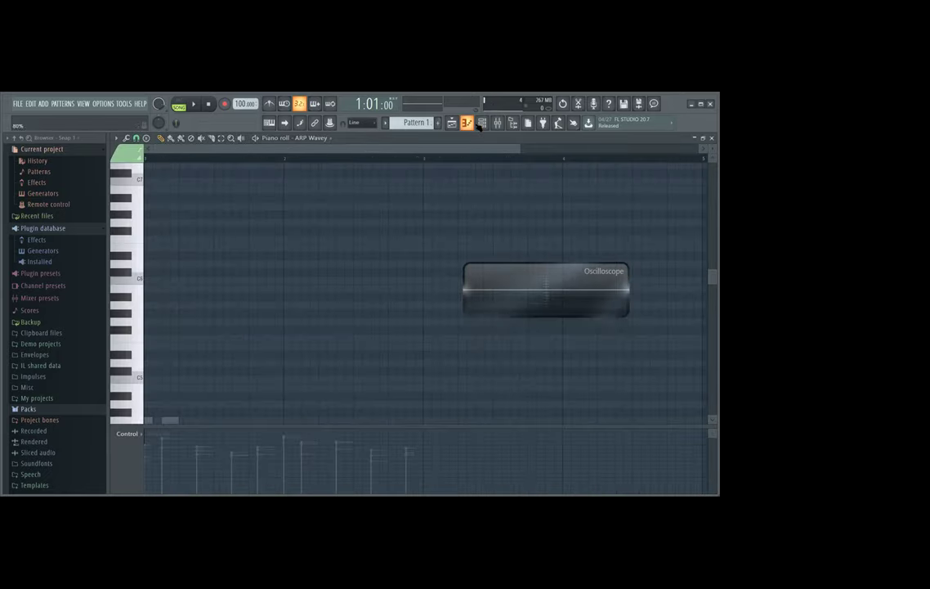
click(481, 123)
drag(368, 299, 320, 173)
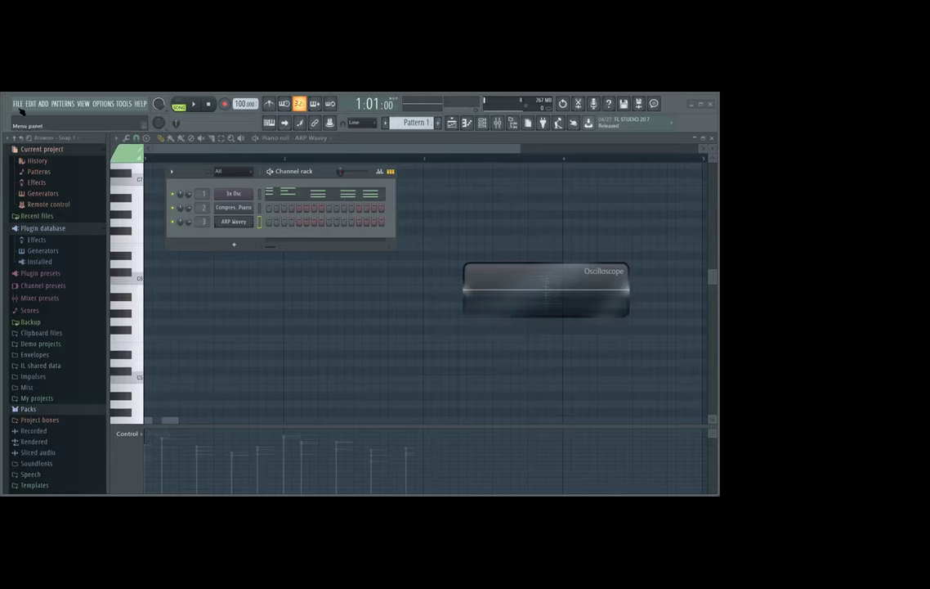
Collapse the plugin database, play the 3x Osc notes in the piano roll into bar 2, and show the mixer
click(74, 228)
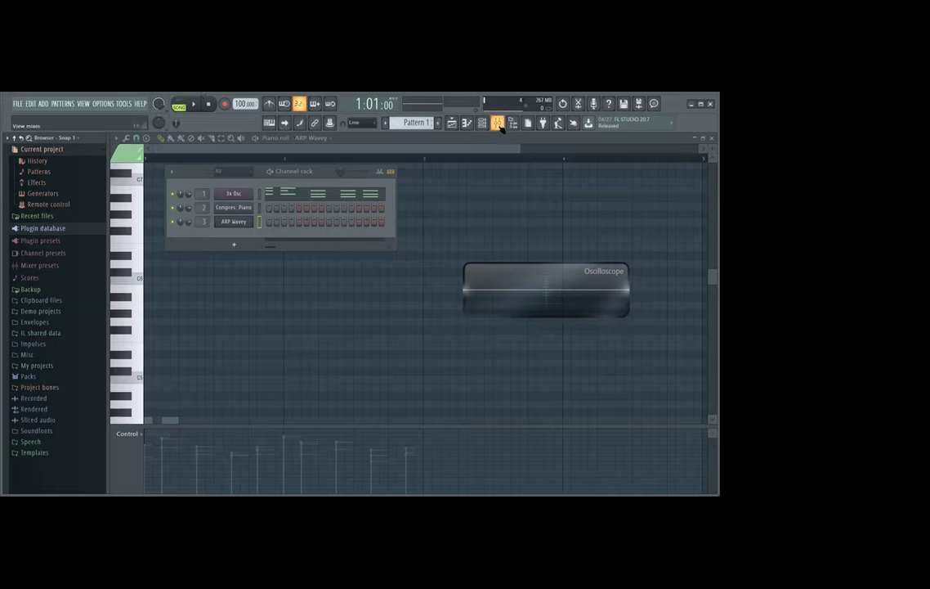
click(289, 192)
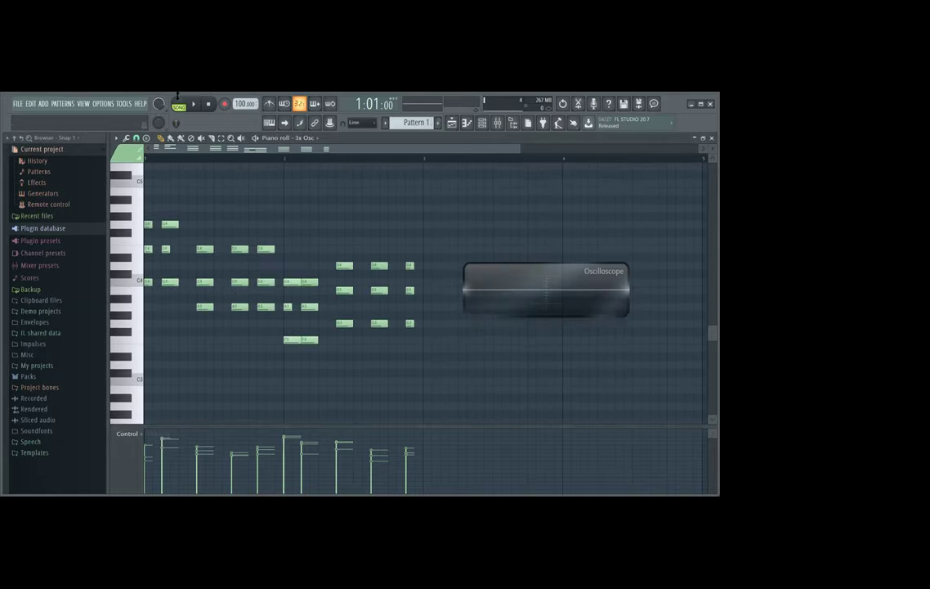
click(196, 105)
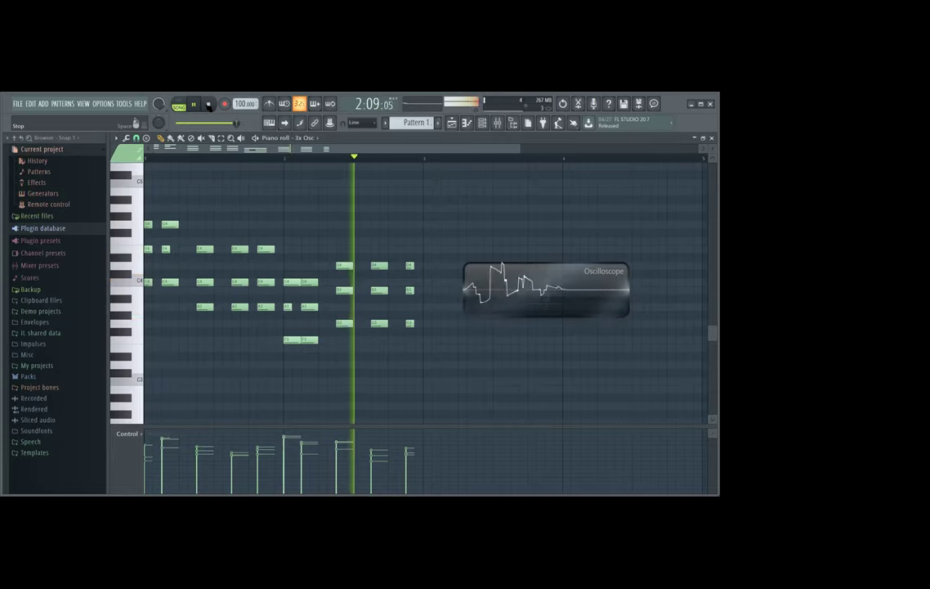
click(209, 104)
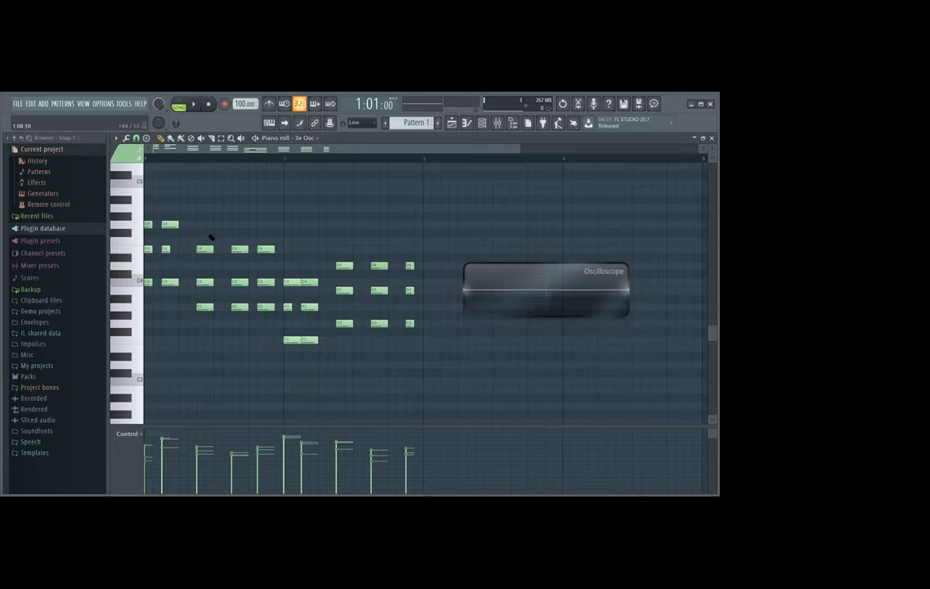
click(497, 123)
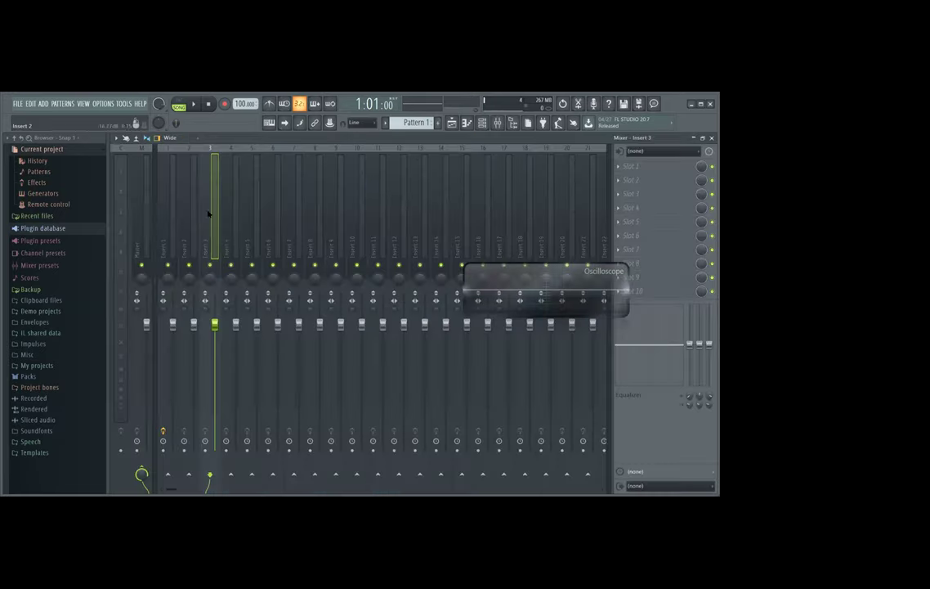
Show the piano roll with the channel rack and view the 3x Osc, Compressed Piano and ARP Wavey instruments in turn
click(452, 123)
click(467, 123)
click(482, 122)
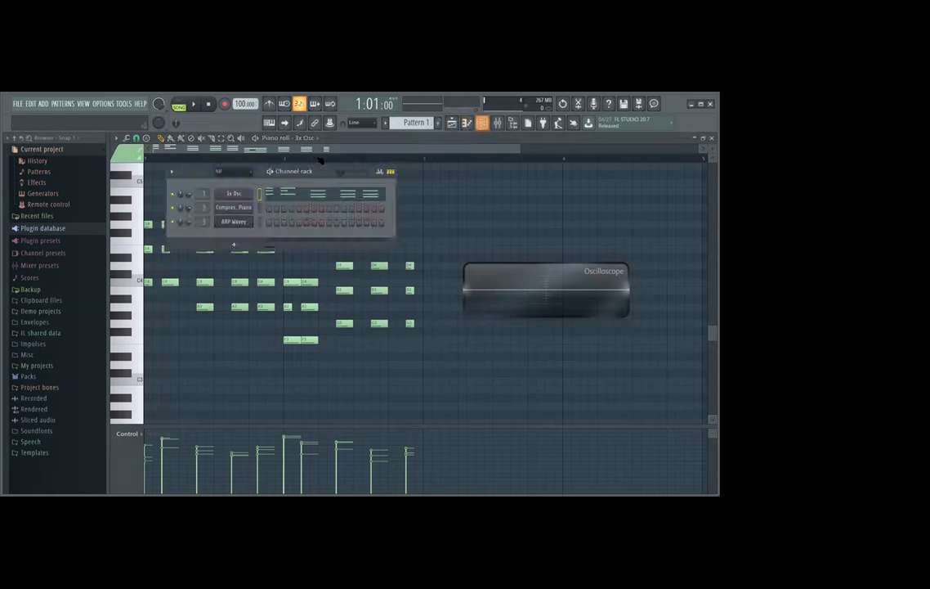
click(233, 193)
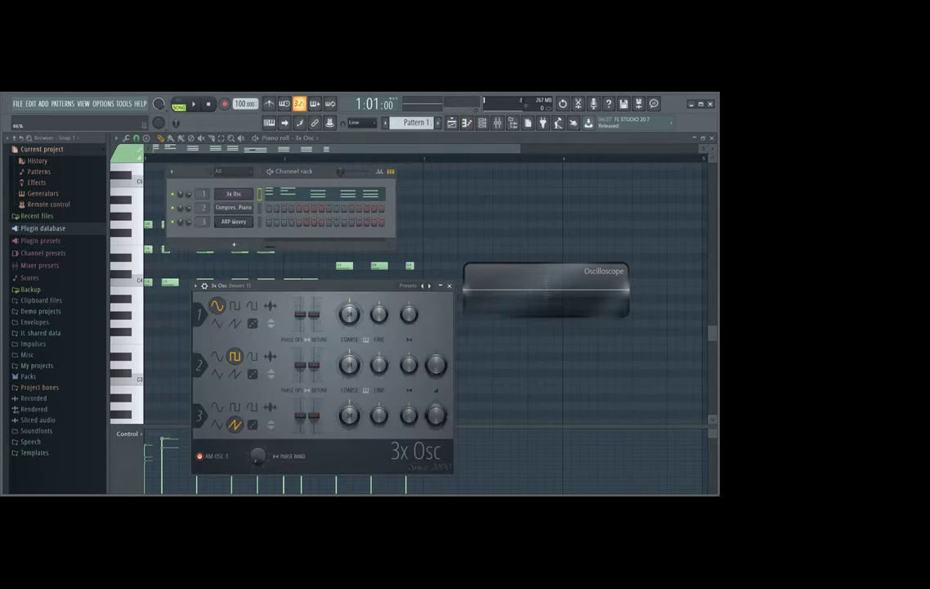
click(232, 209)
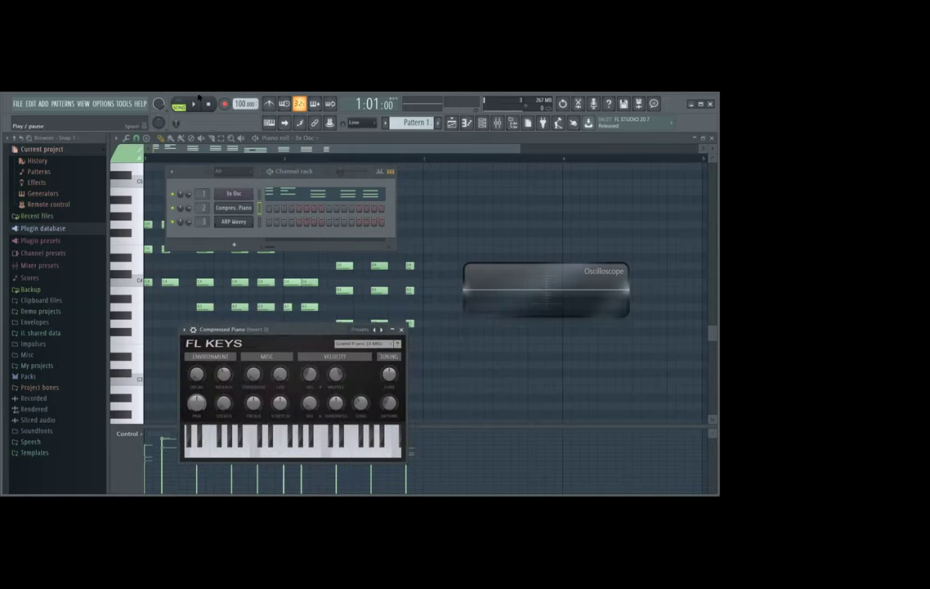
click(238, 223)
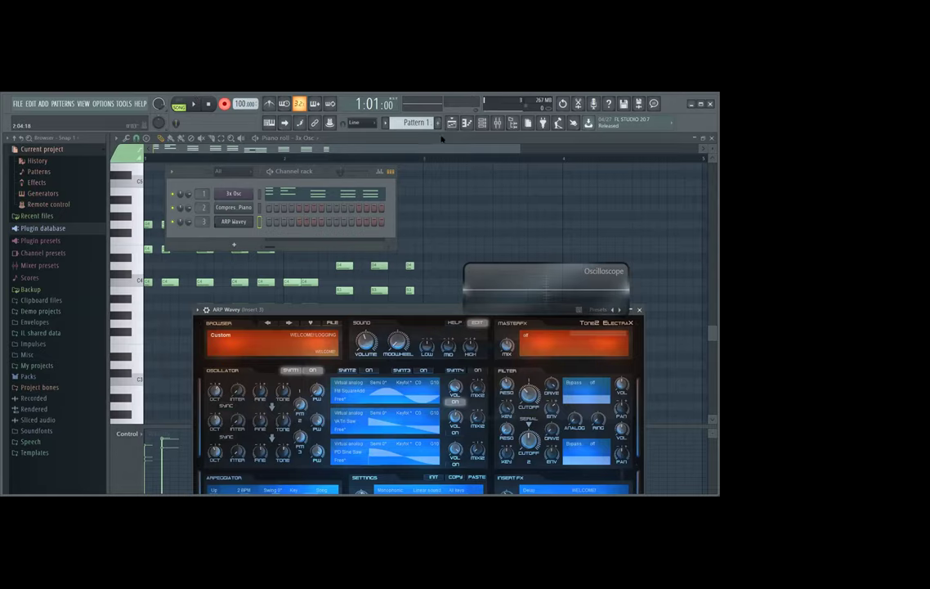
Record live notes for ARP Wavey into Pattern 1 from its piano roll while the song plays
click(468, 123)
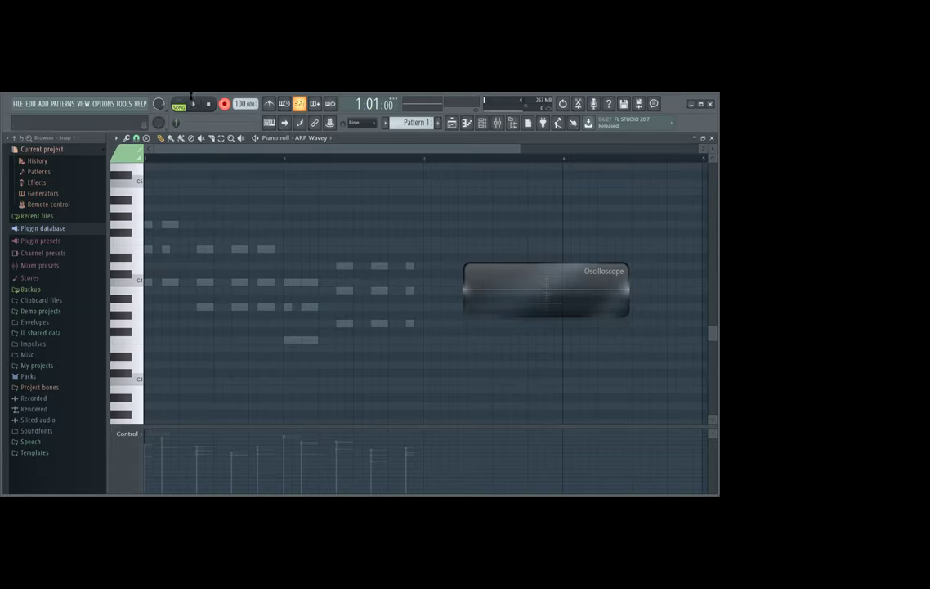
click(192, 97)
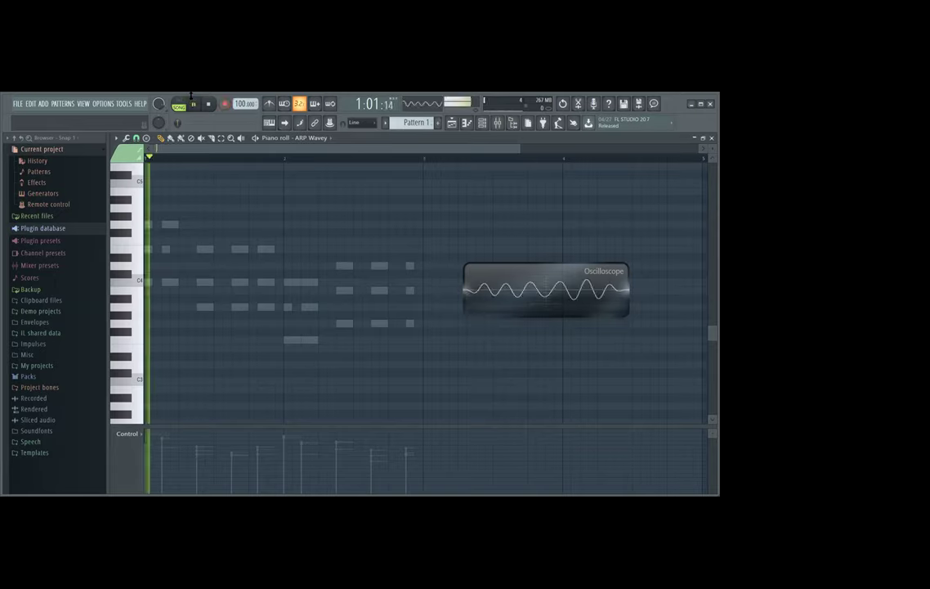
click(193, 104)
key(r)
click(193, 104)
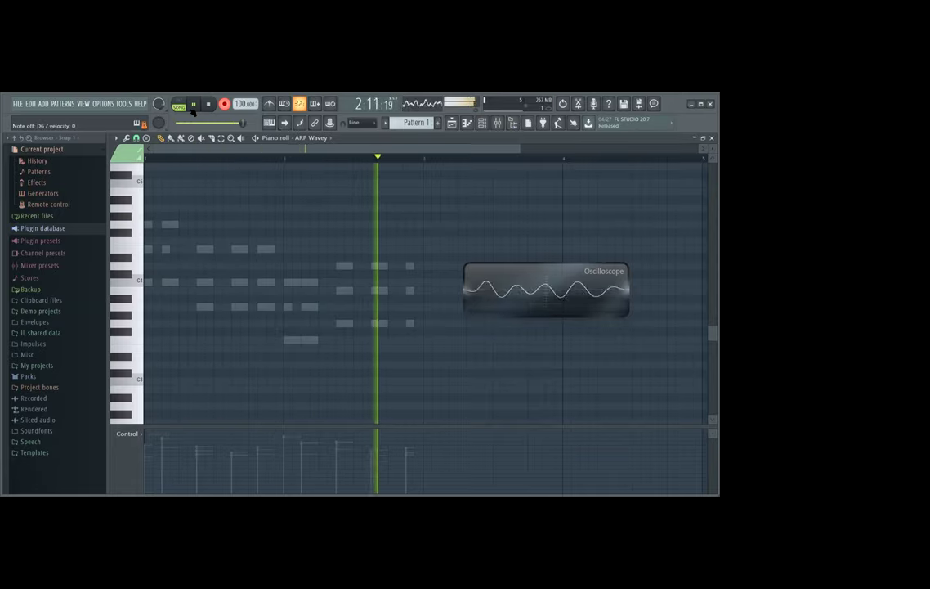
key(space)
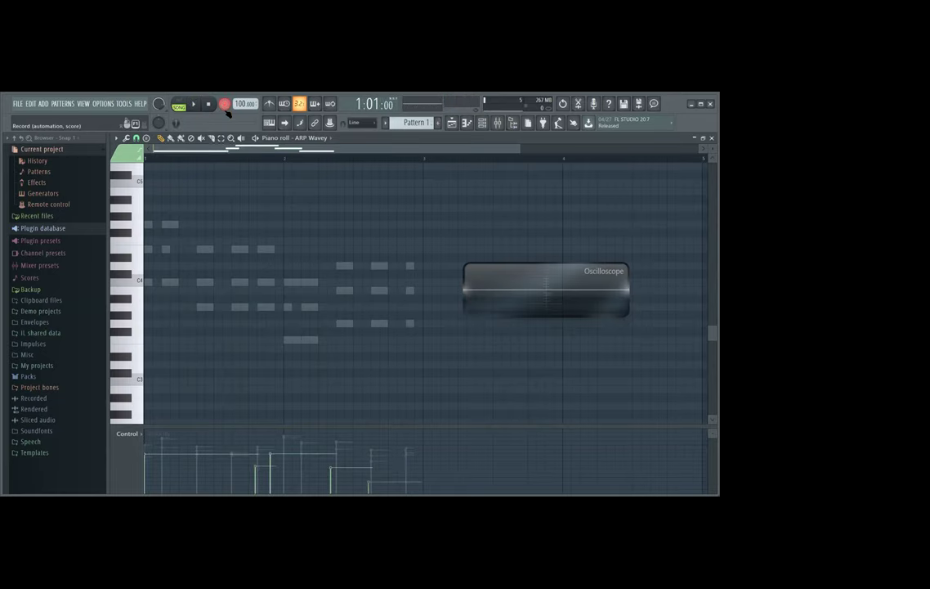
Return to the playlist with the channel rack placed below the Pattern 1 clip, and play back the start of the song
click(464, 125)
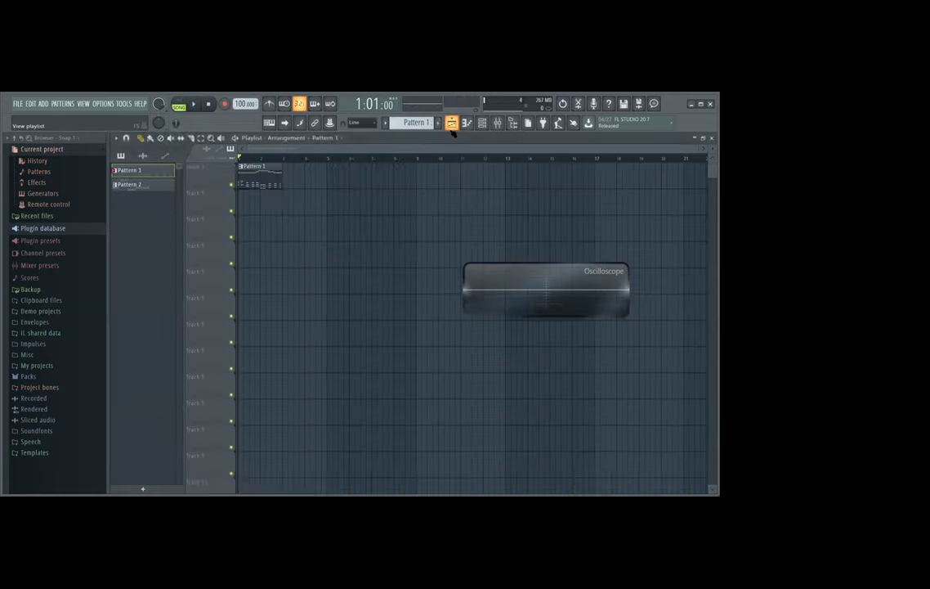
click(452, 123)
click(468, 123)
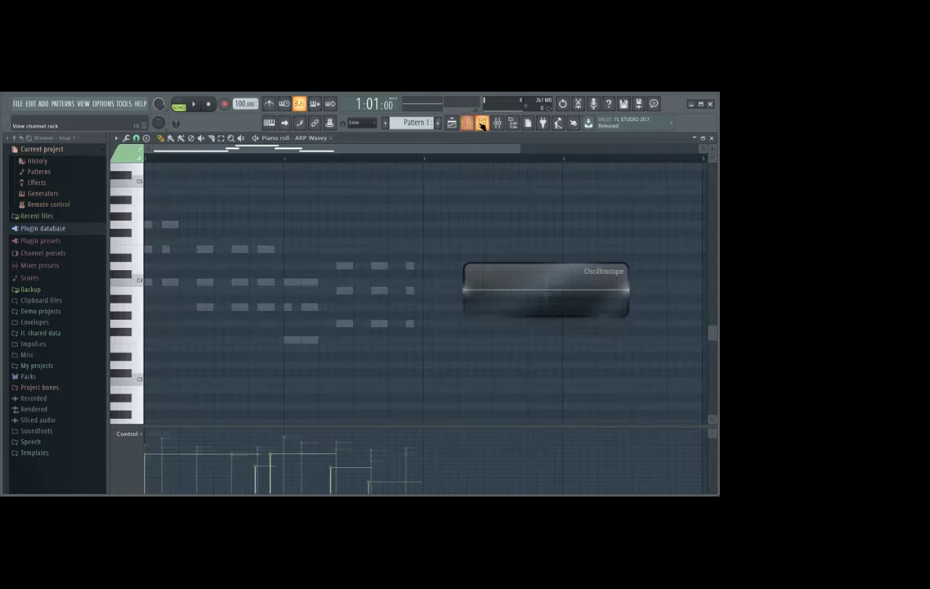
click(454, 123)
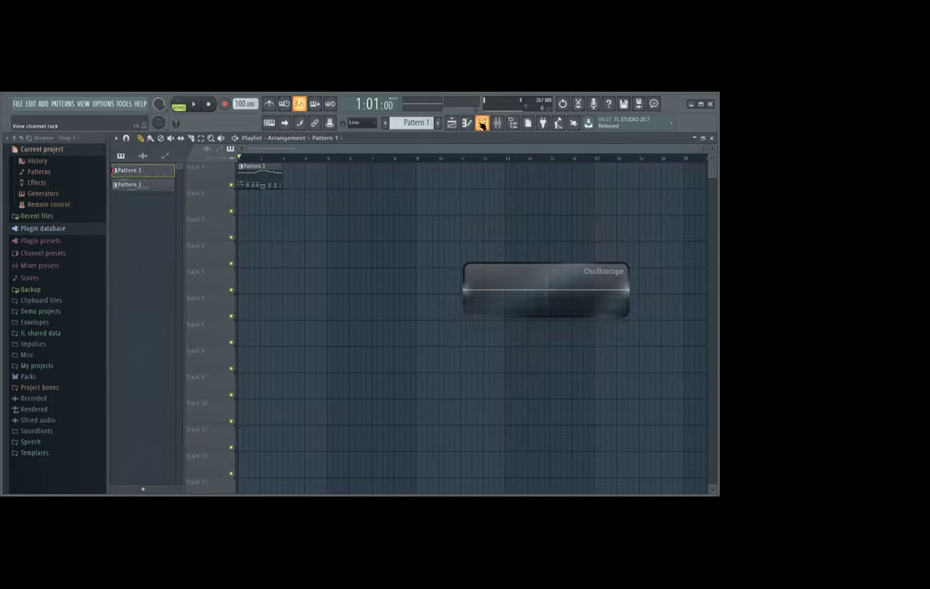
click(481, 123)
drag(321, 173, 399, 190)
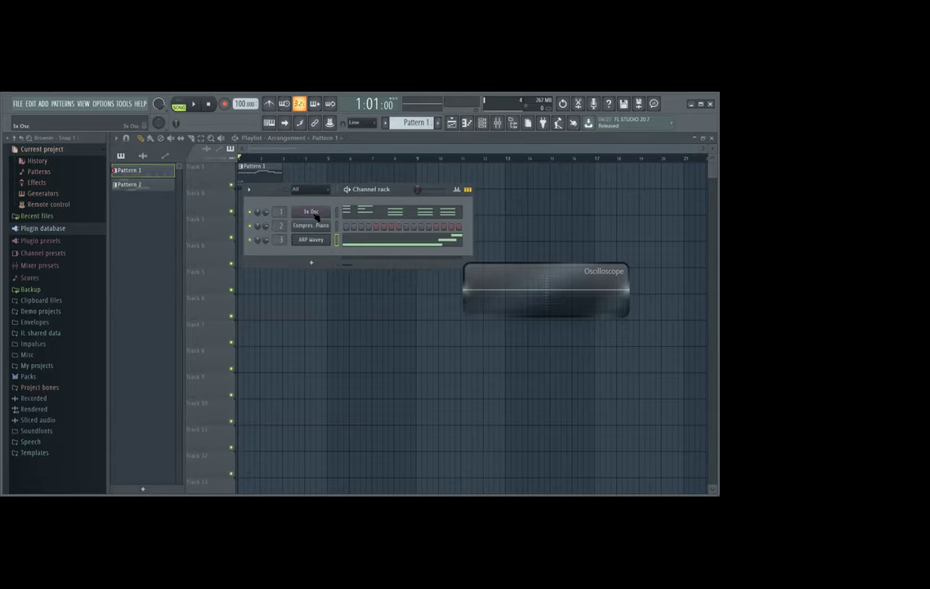
click(198, 108)
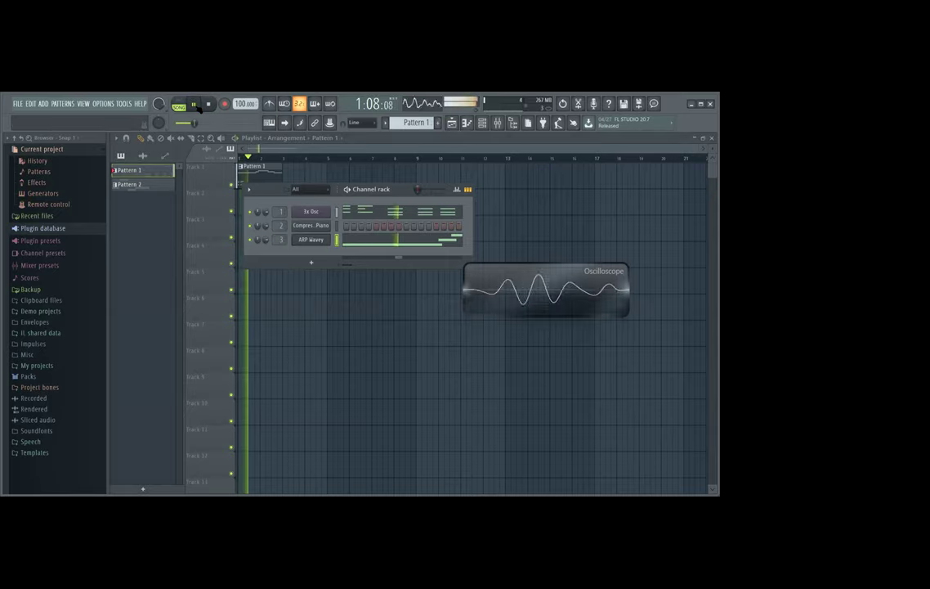
key(space)
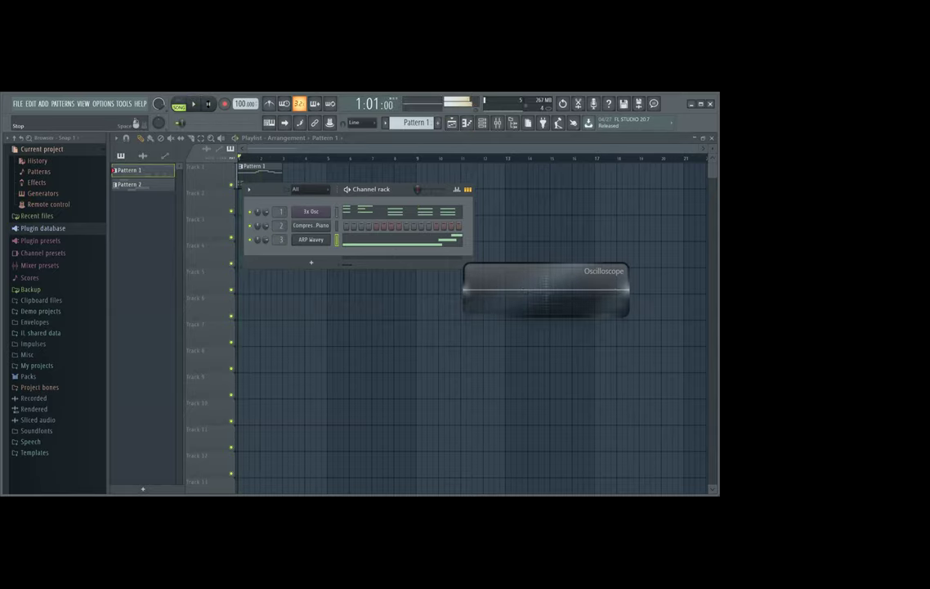
Play the song in the mixer to compare the tracks, with Insert 1 muted and with it unmuted again
click(497, 122)
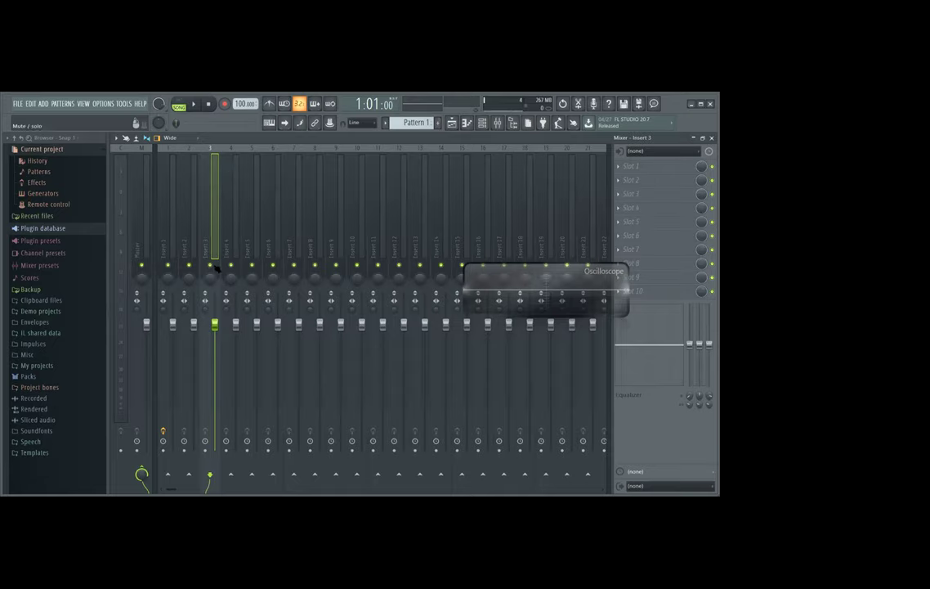
key(space)
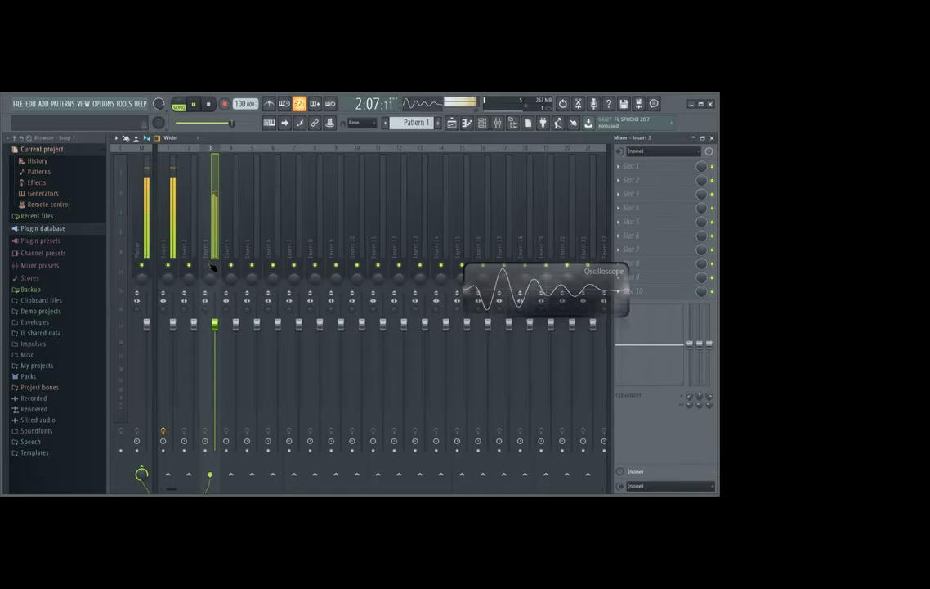
key(space)
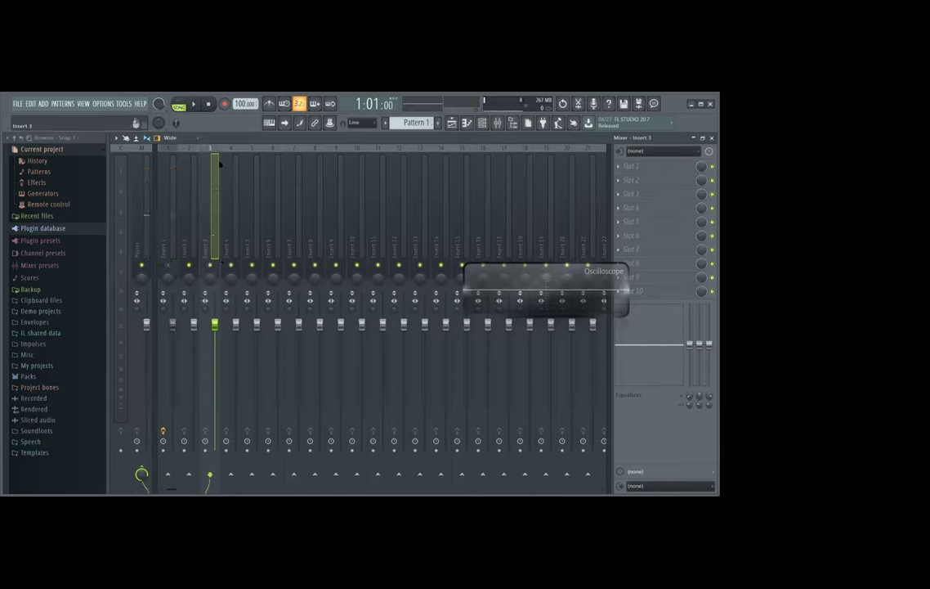
key(space)
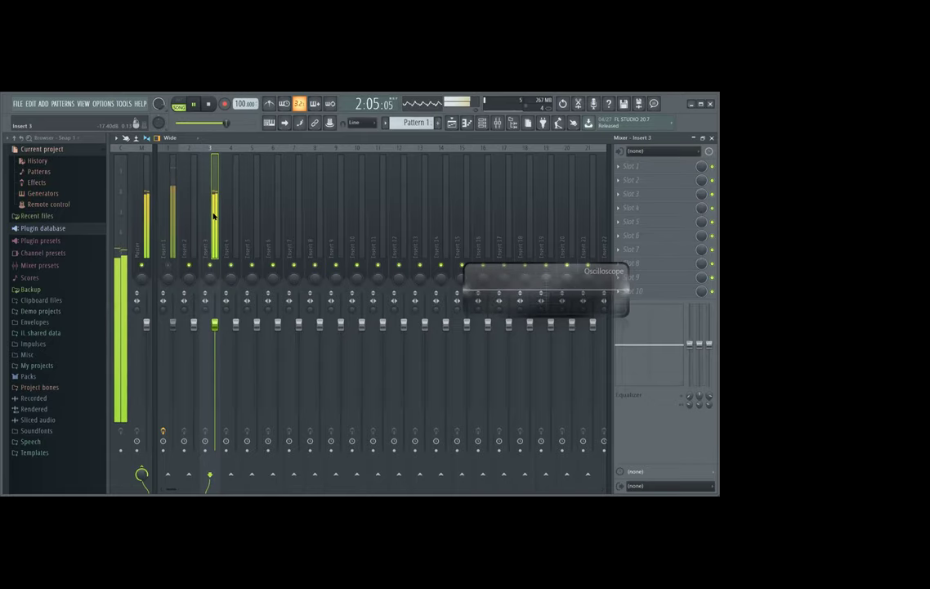
key(space)
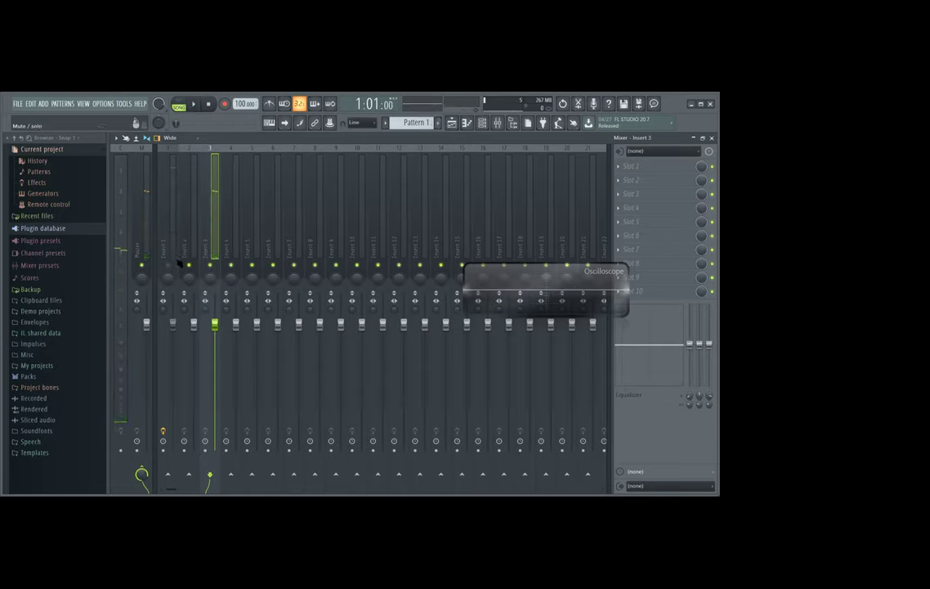
key(space)
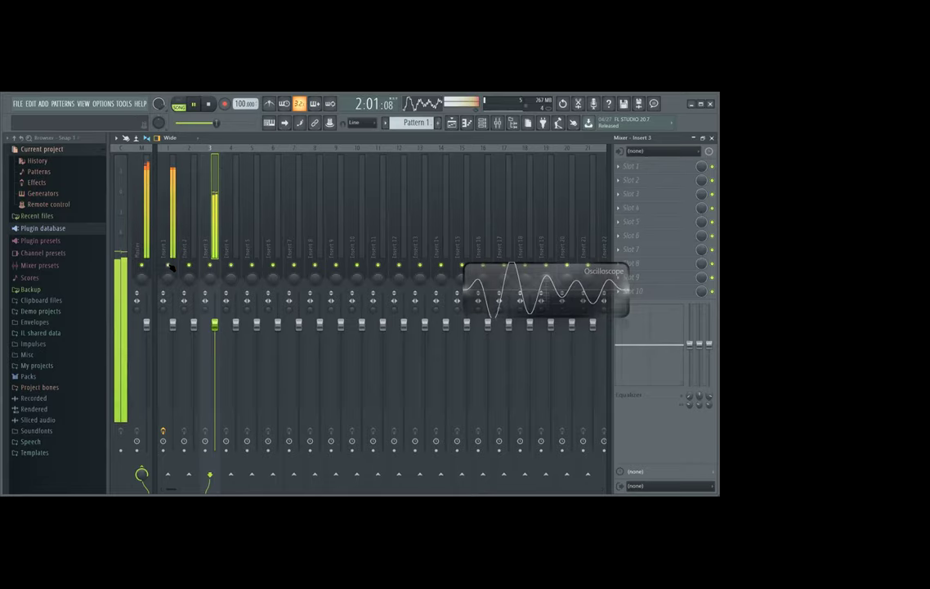
key(space)
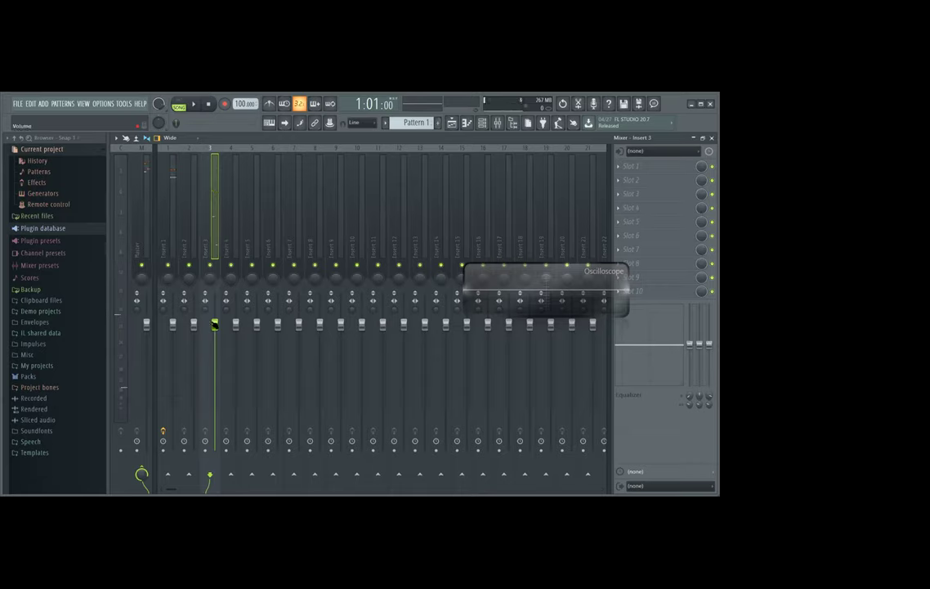
Lower the mixer volumes of Insert 1, Insert 3 to about 84% (-3.7 dB) and Insert 4 to about 98% (-0.5 dB)
key(space)
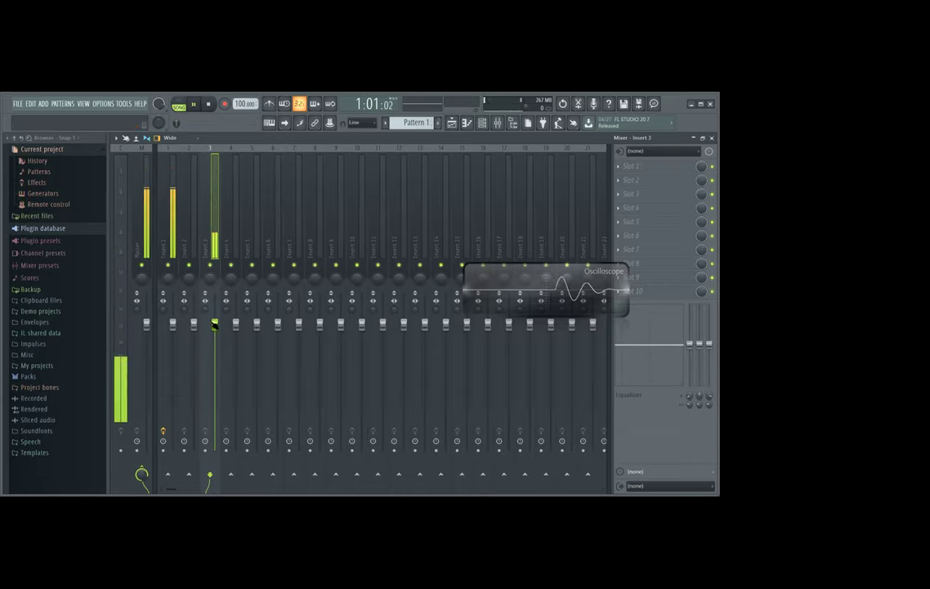
drag(214, 325, 214, 393)
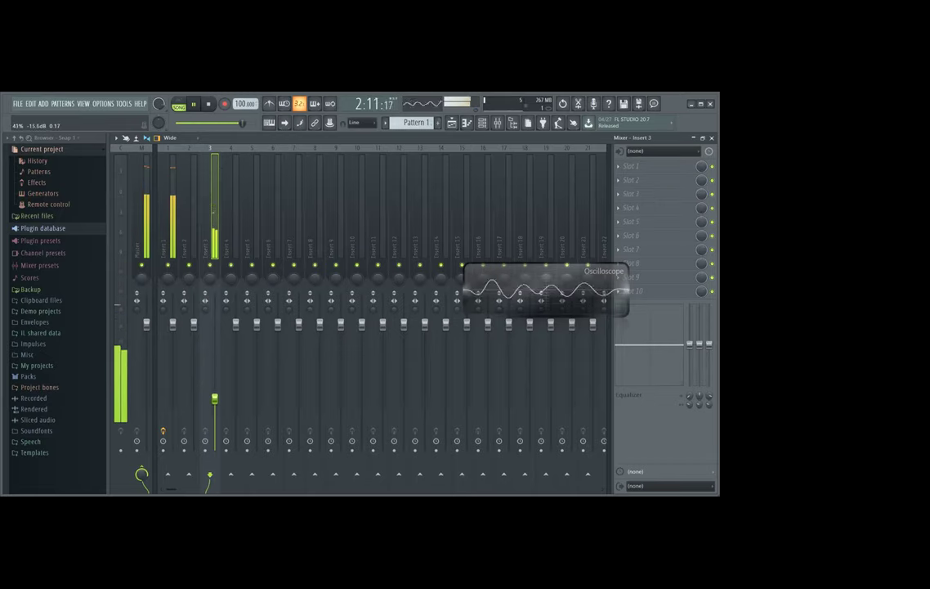
click(172, 325)
drag(173, 325, 172, 375)
drag(215, 398, 172, 341)
key(space)
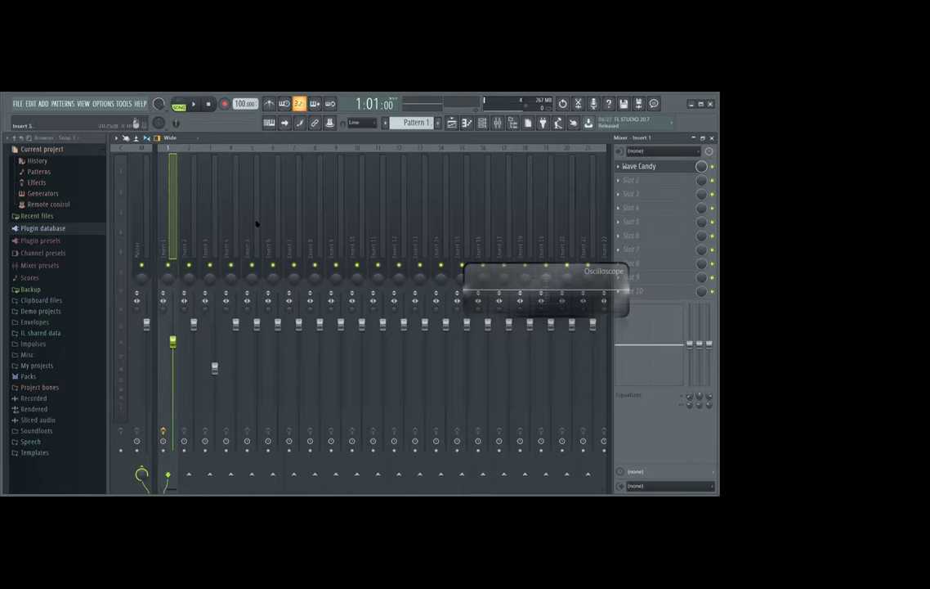
drag(215, 369, 215, 343)
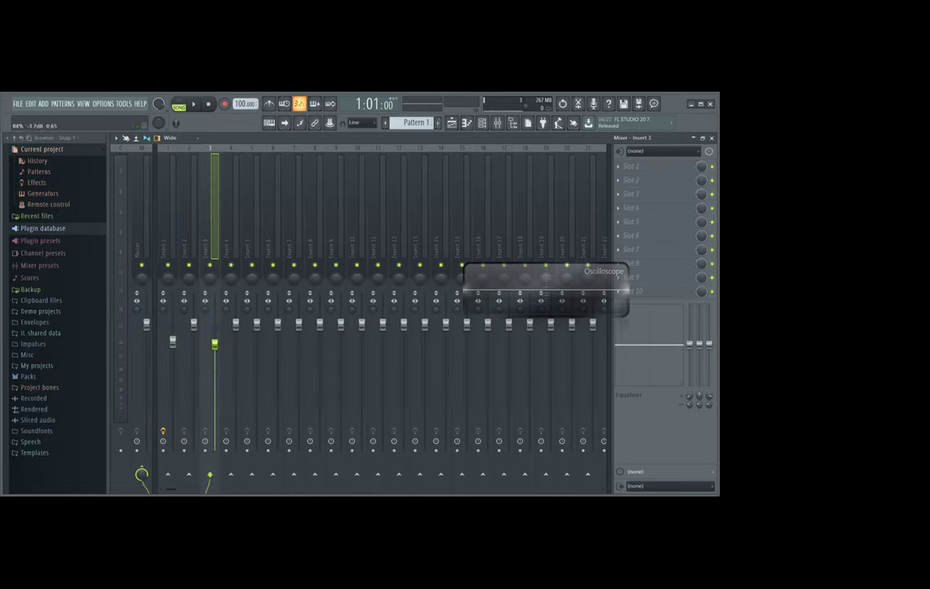
click(236, 325)
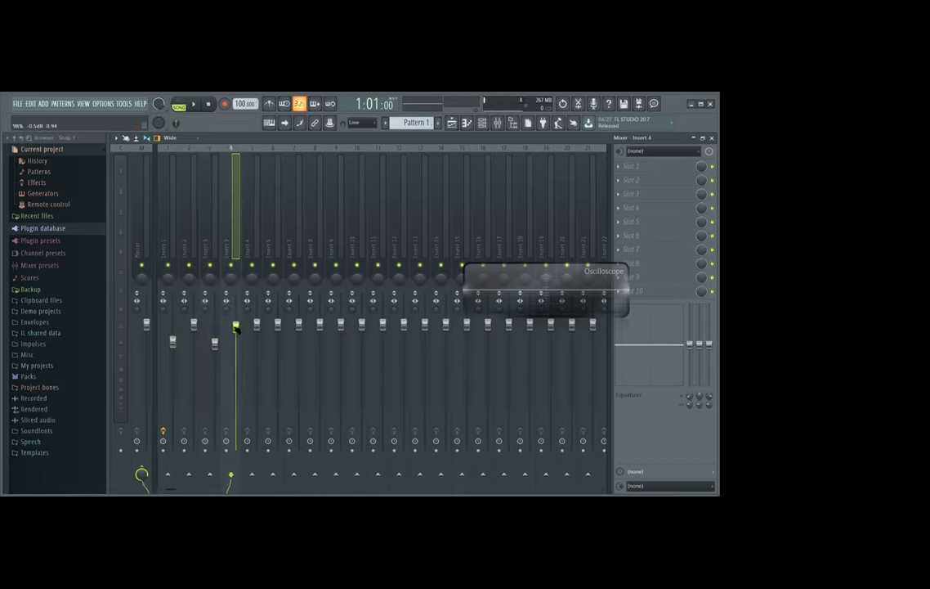
Show the mixer's Master track, the playlist, and the piano roll with the channel rack over it
click(140, 215)
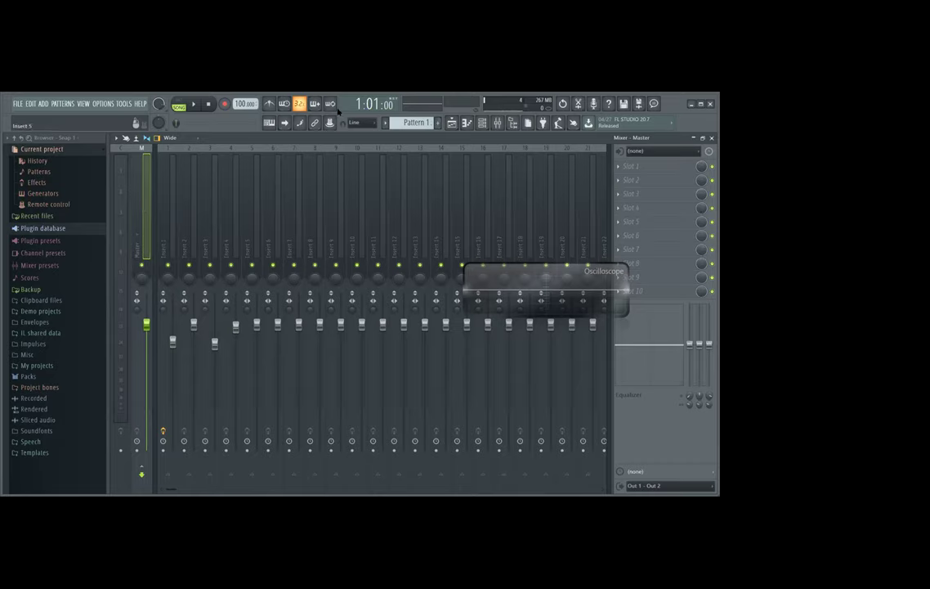
click(452, 123)
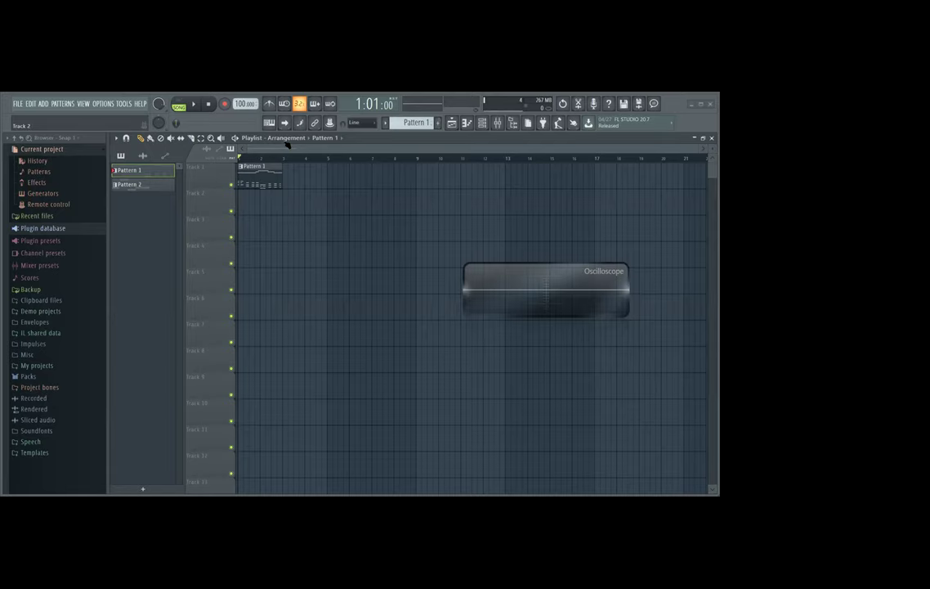
key(F9)
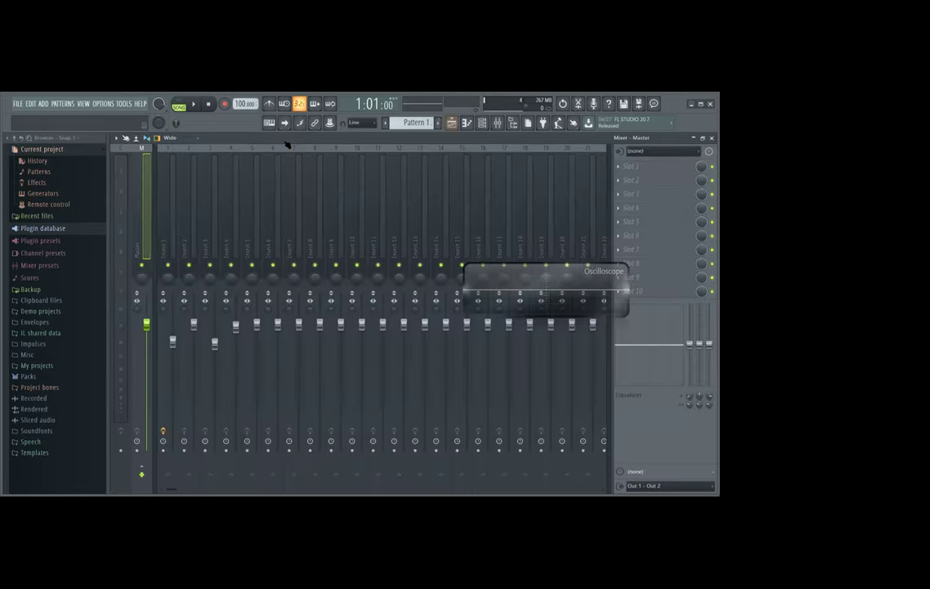
key(F7)
key(F7)
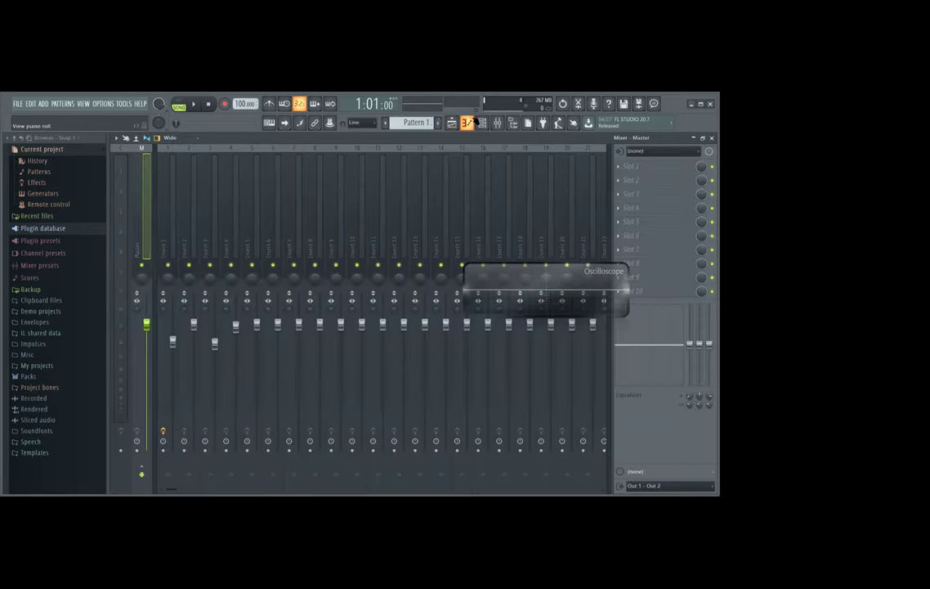
key(F7)
key(F6)
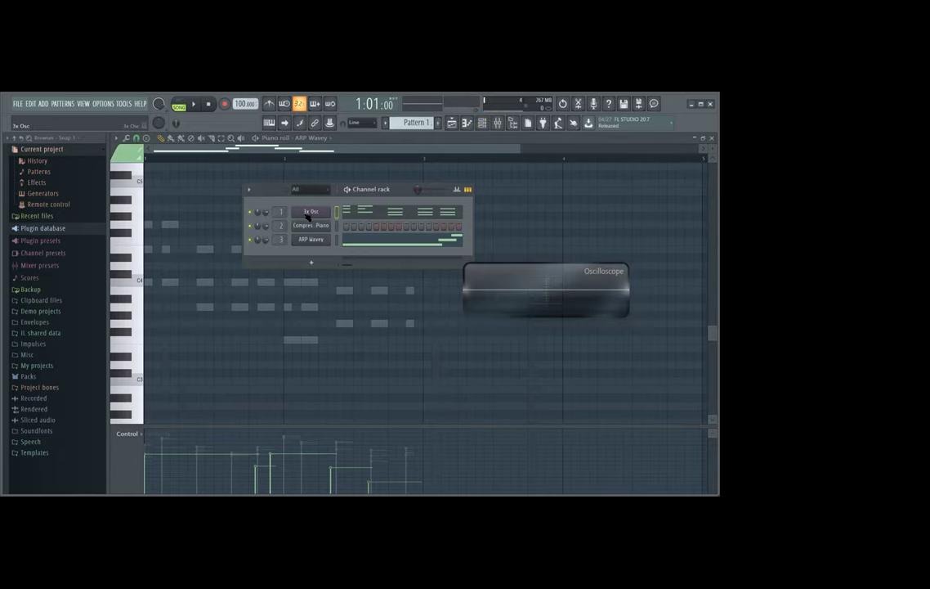
Open the 3x Osc instrument and move the Oscilloscope over its upper area
click(309, 211)
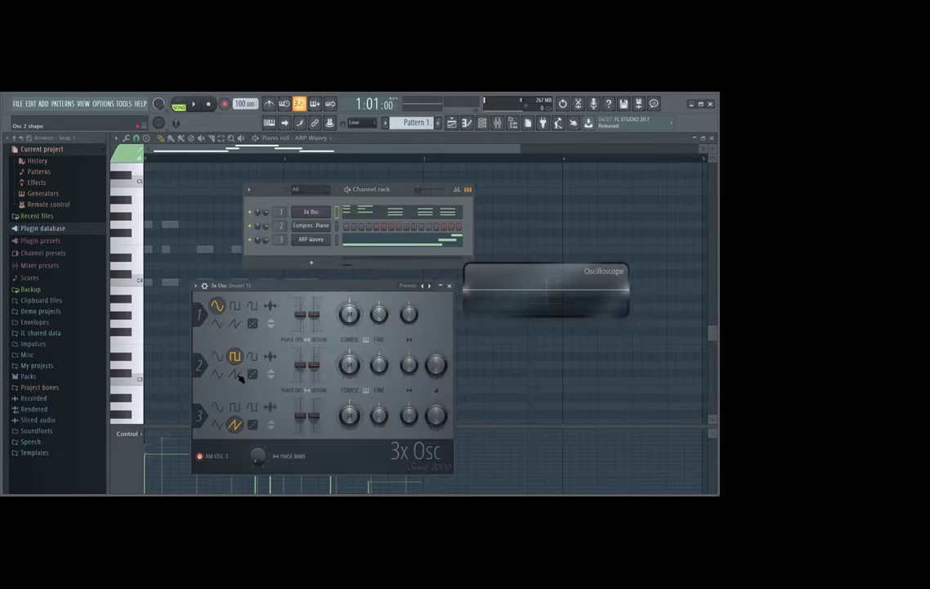
drag(510, 273, 380, 271)
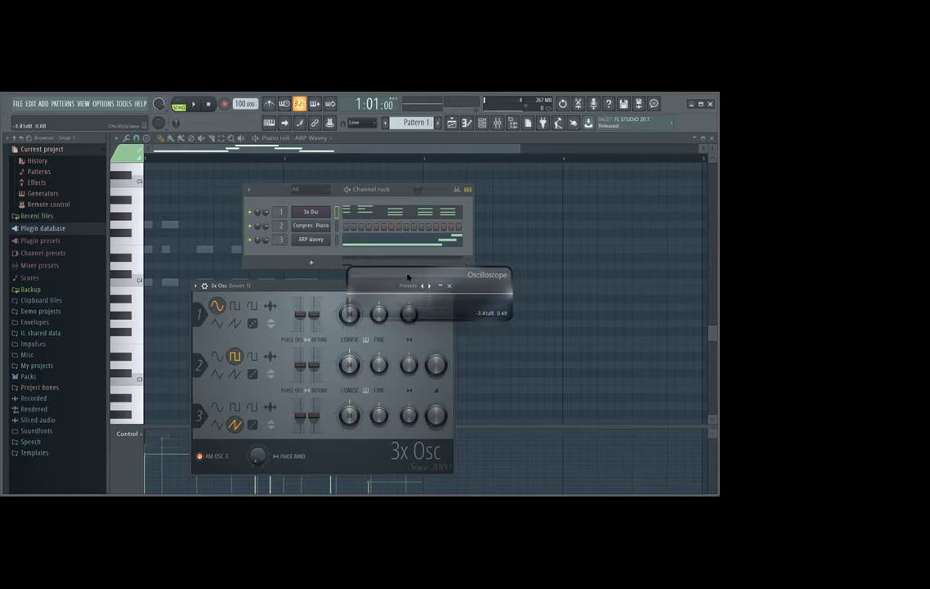
drag(409, 250, 405, 273)
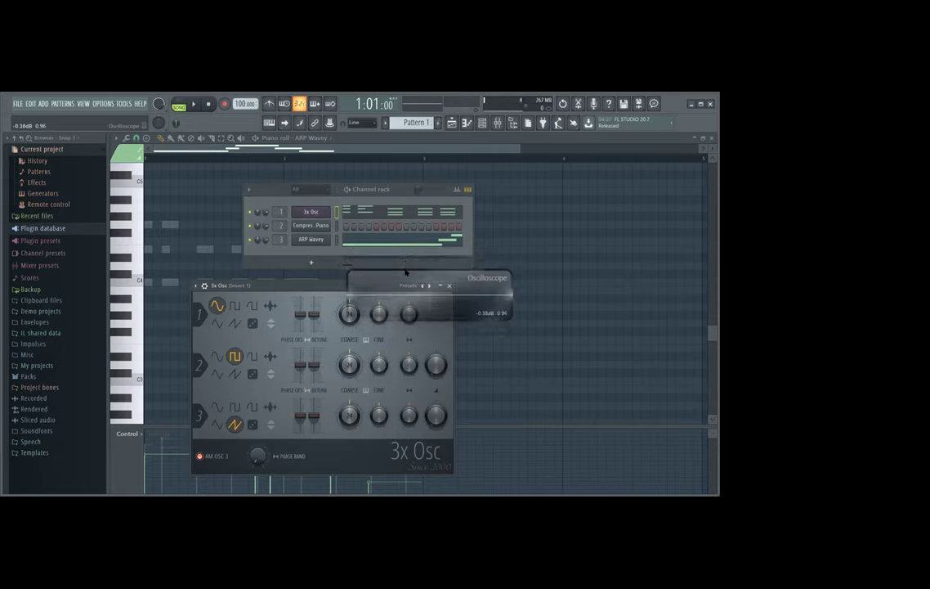